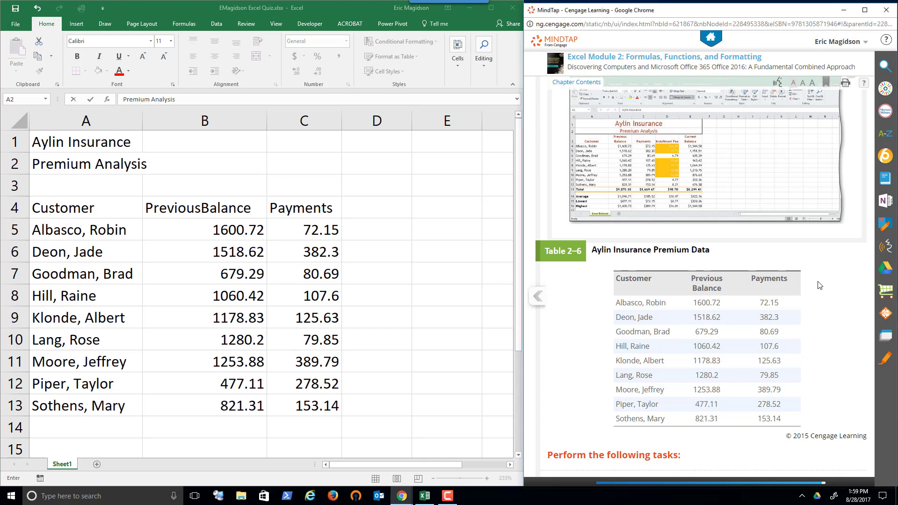
Finish the subtitle entry in A2 and change the workbook theme to Berlin
scroll(819, 285, down, 5)
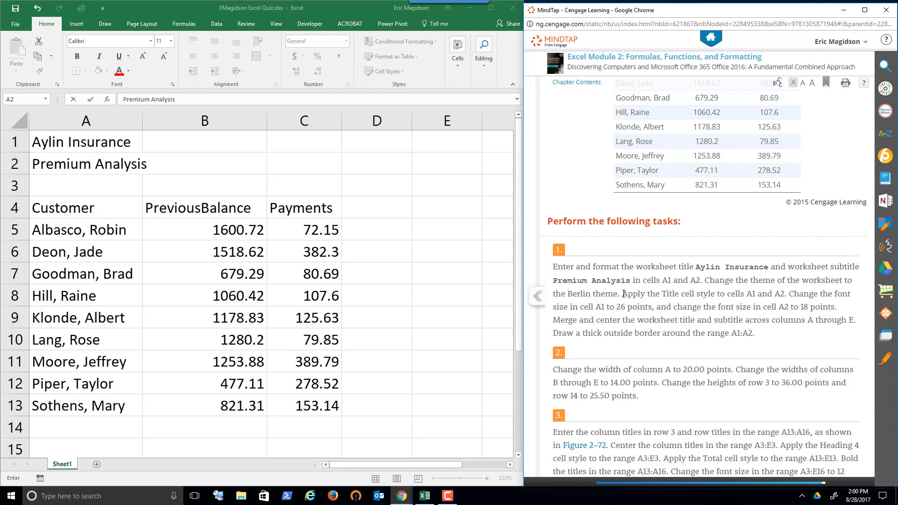
click(142, 24)
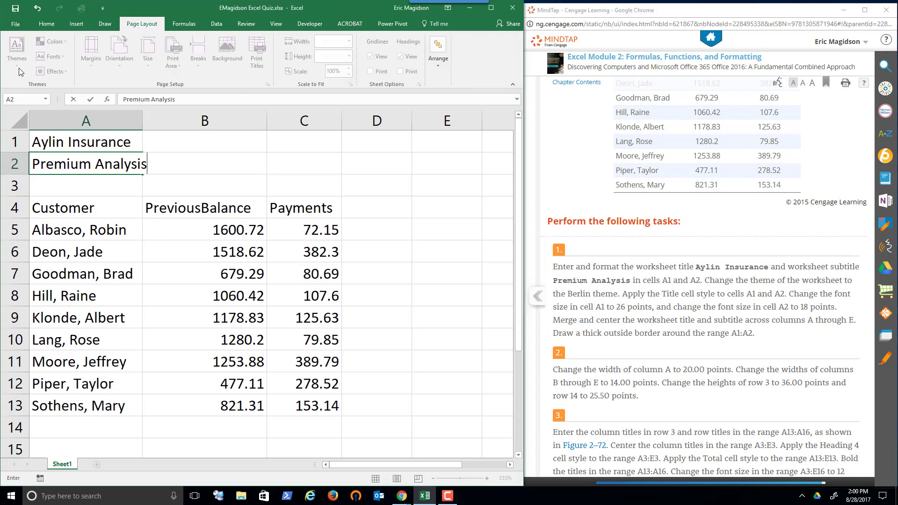
click(163, 185)
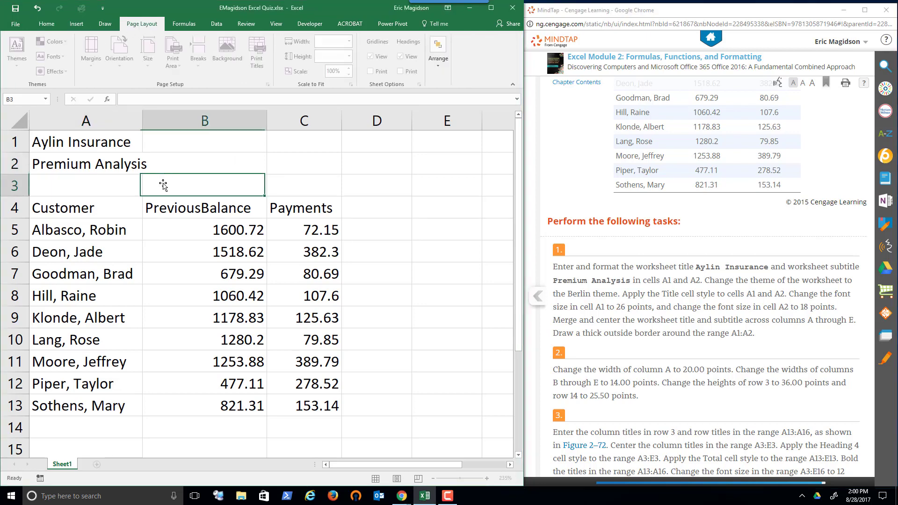
click(17, 70)
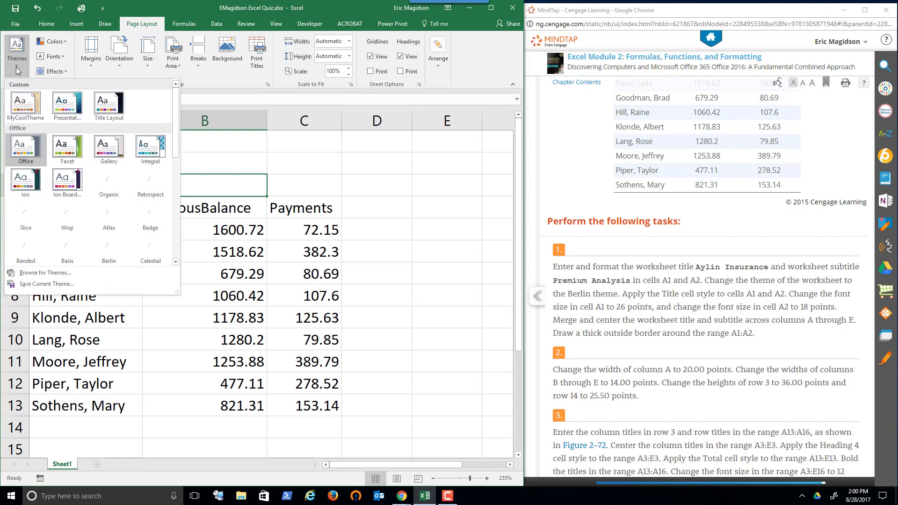
click(102, 253)
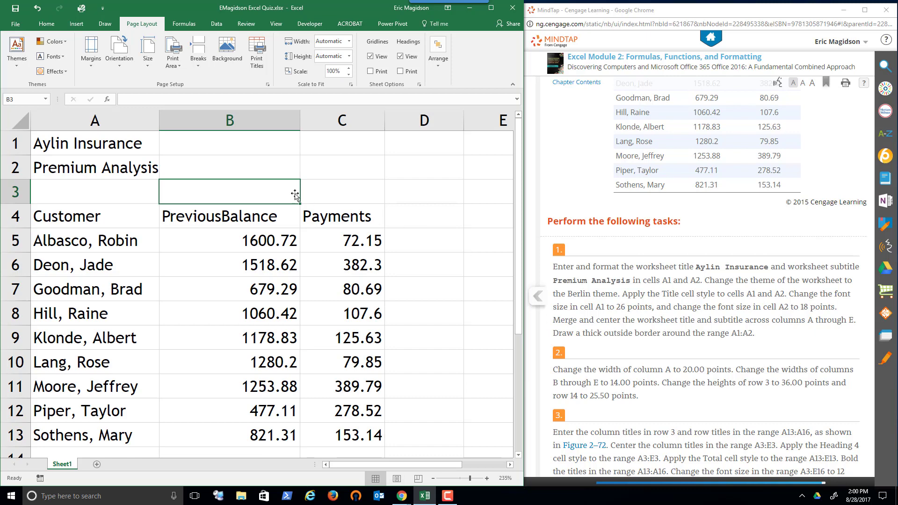
Apply the Title cell style to the worksheet title and subtitle in A1:A2
drag(86, 145, 87, 170)
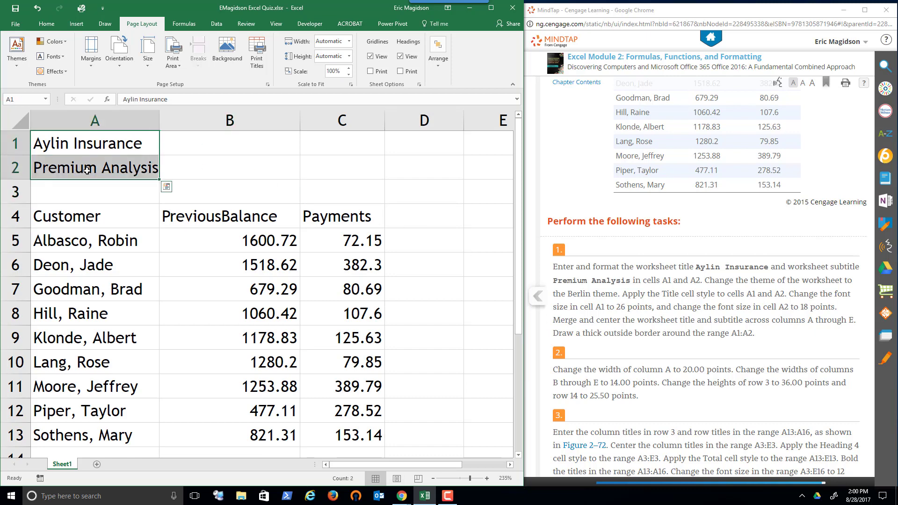
click(48, 25)
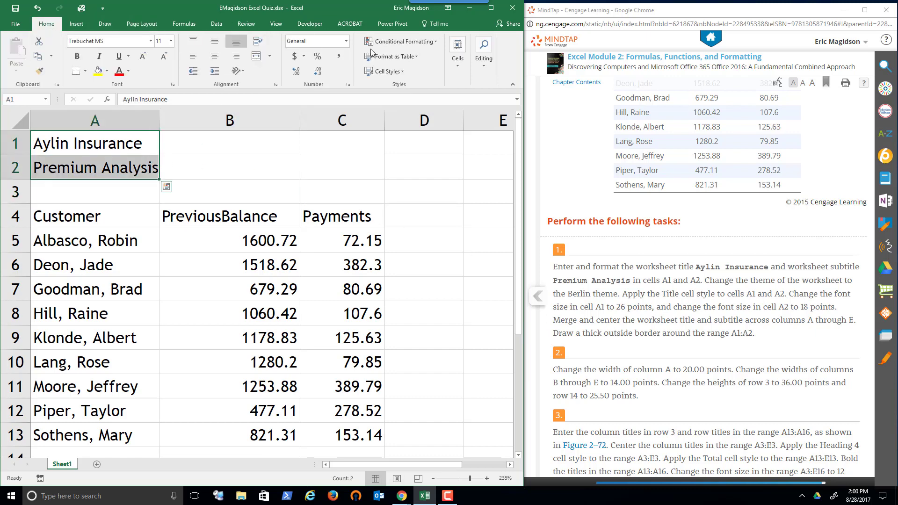
click(401, 72)
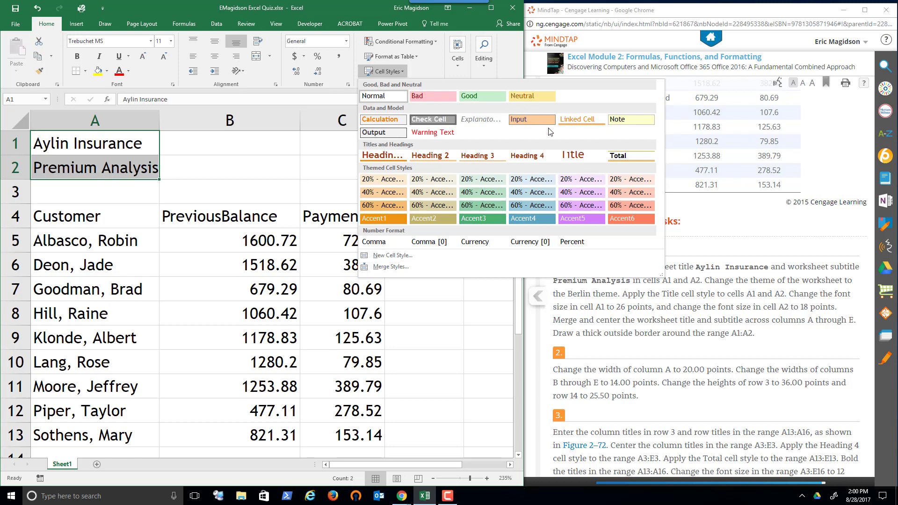
click(573, 155)
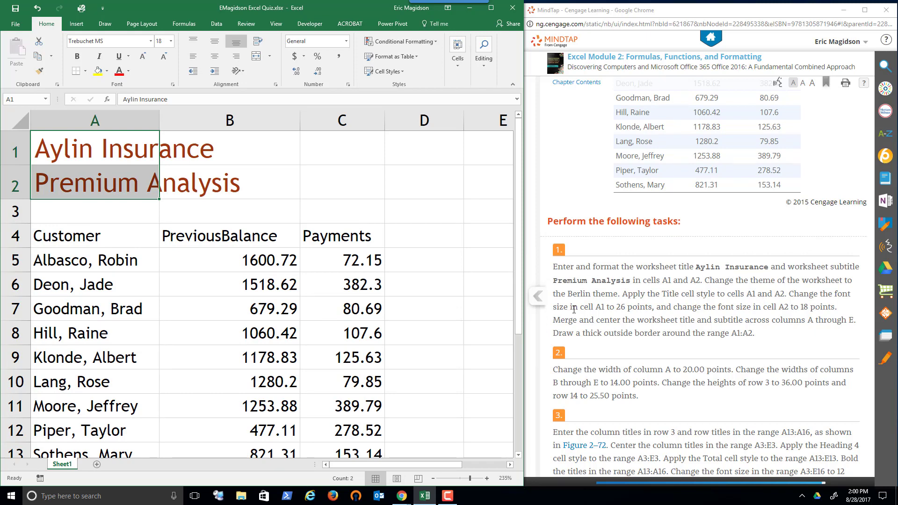
Set the font size of the title in A1 to 26 points and check the subtitle's font size in A2
click(121, 156)
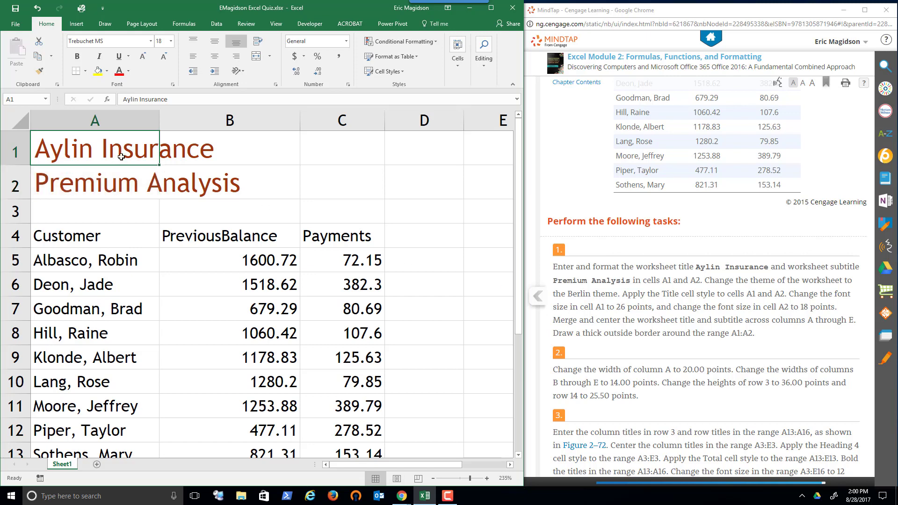
click(171, 41)
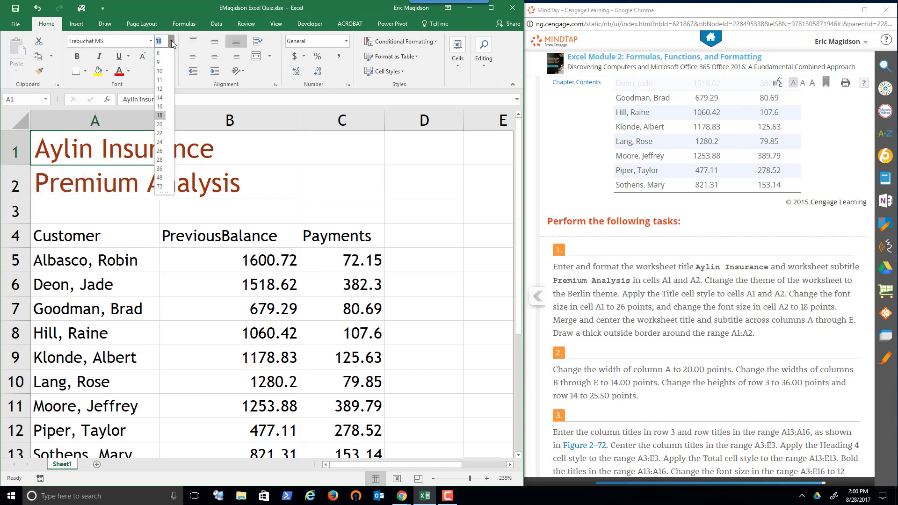
click(165, 155)
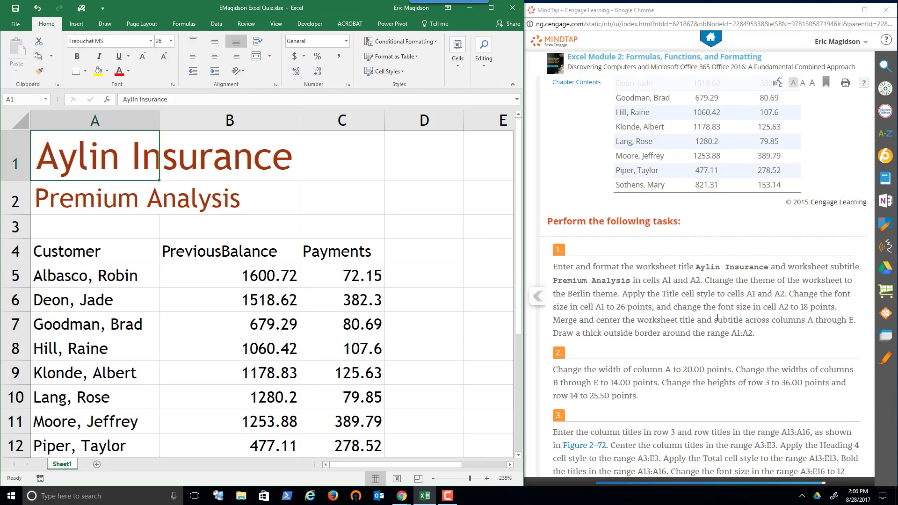
click(55, 194)
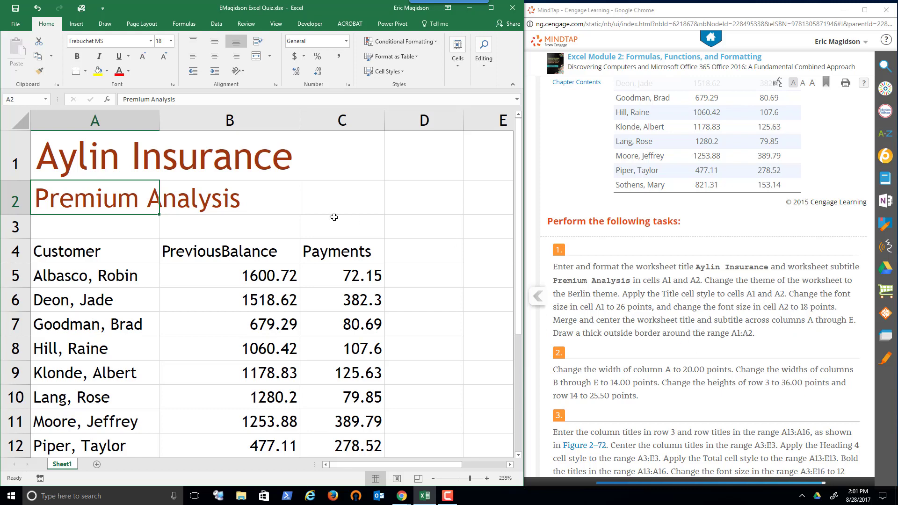
Merge and center the title across A1:E1 and the subtitle across A2:E2
click(76, 147)
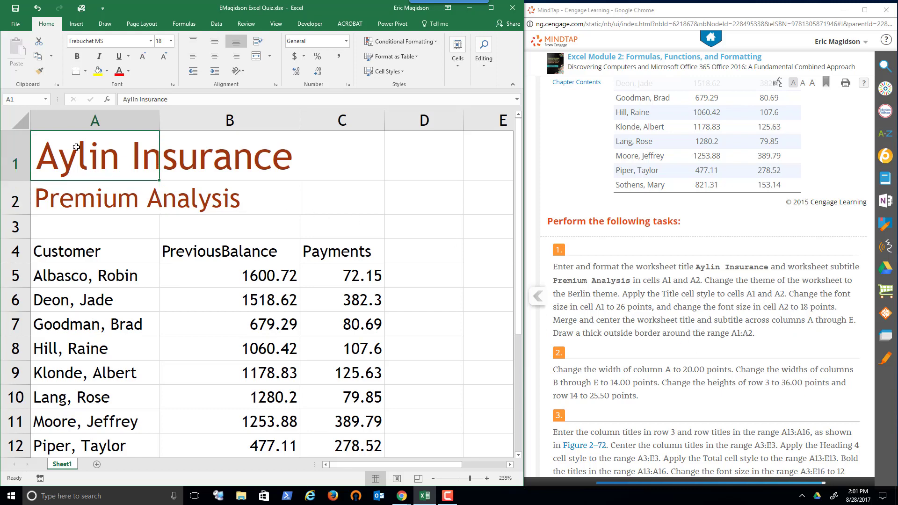
drag(77, 147, 489, 140)
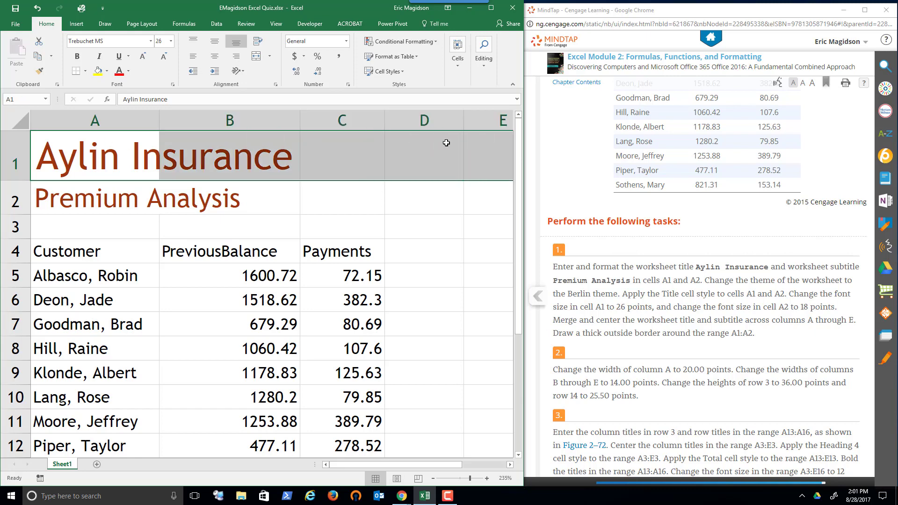
click(256, 56)
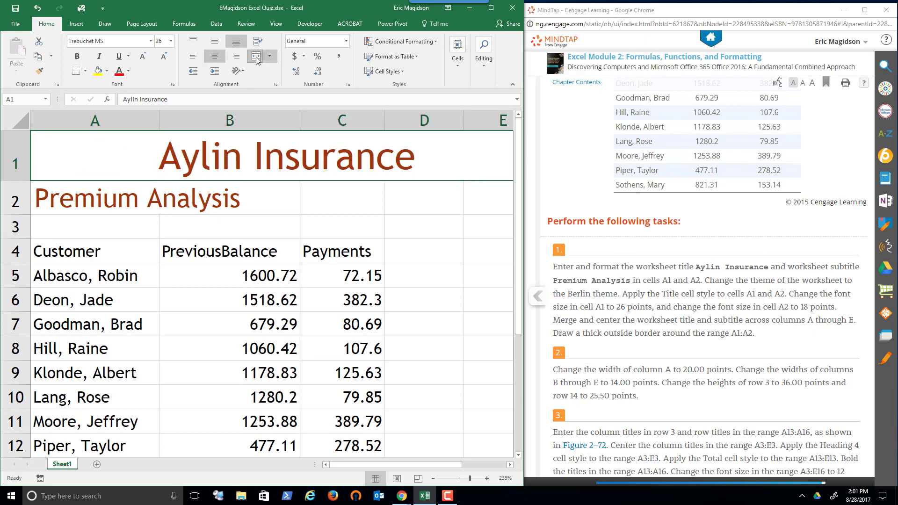
drag(70, 200, 465, 200)
click(256, 56)
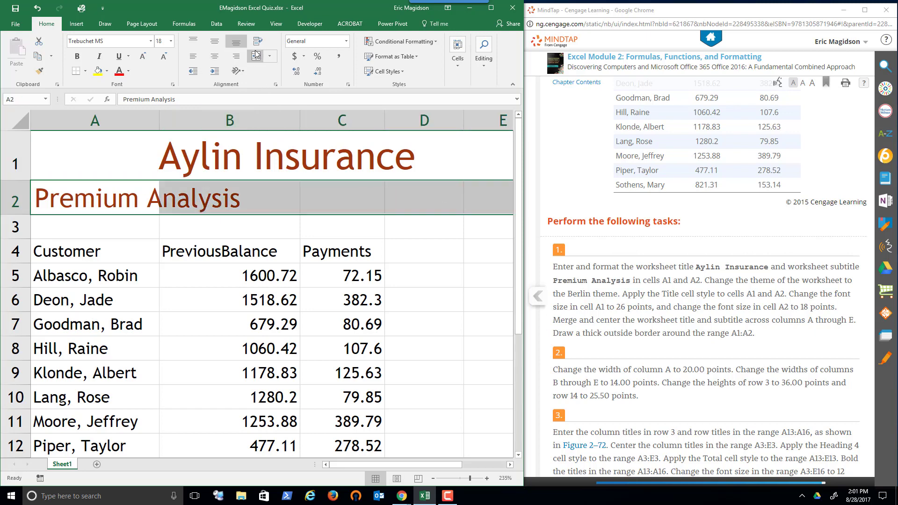
click(256, 55)
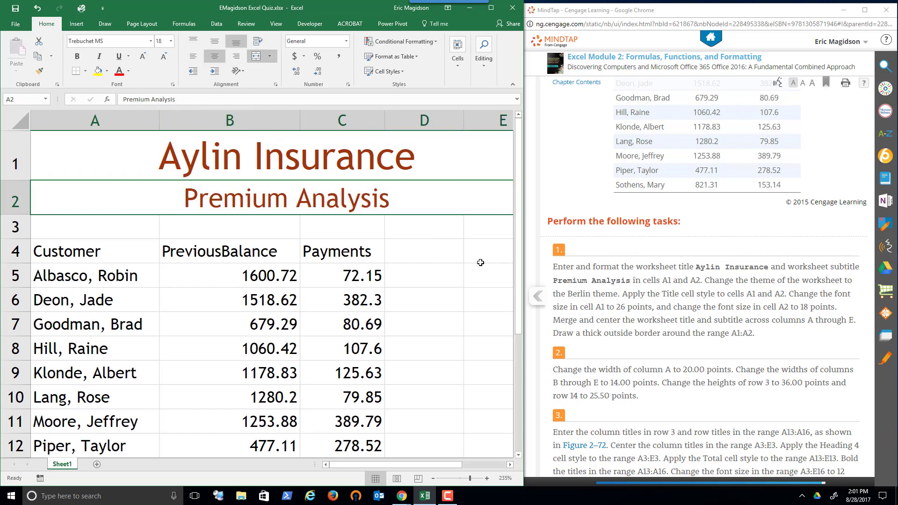
Set the width of column A to 20
scroll(480, 262, down, 1)
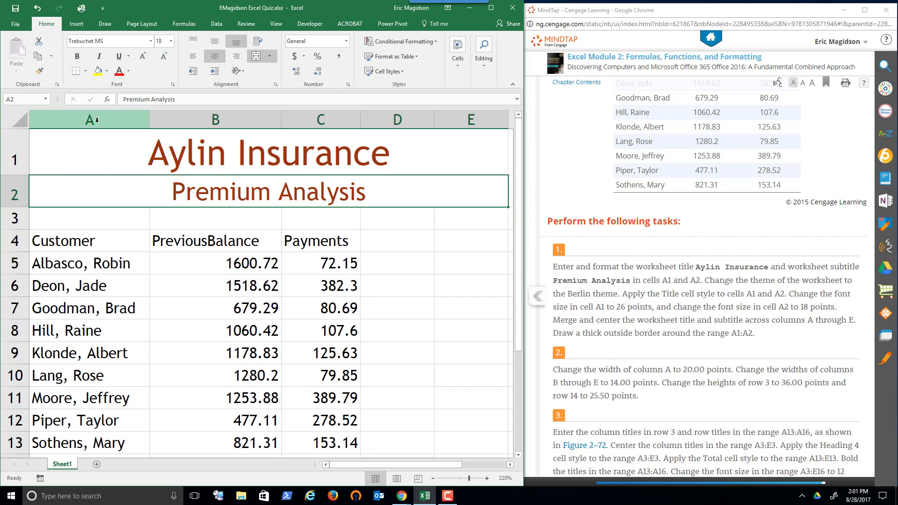
click(96, 120)
right_click(97, 121)
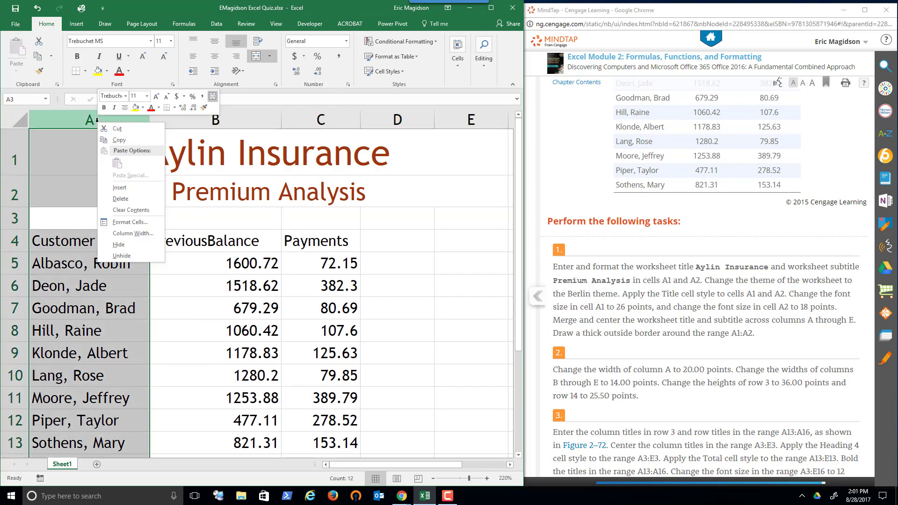
click(128, 233)
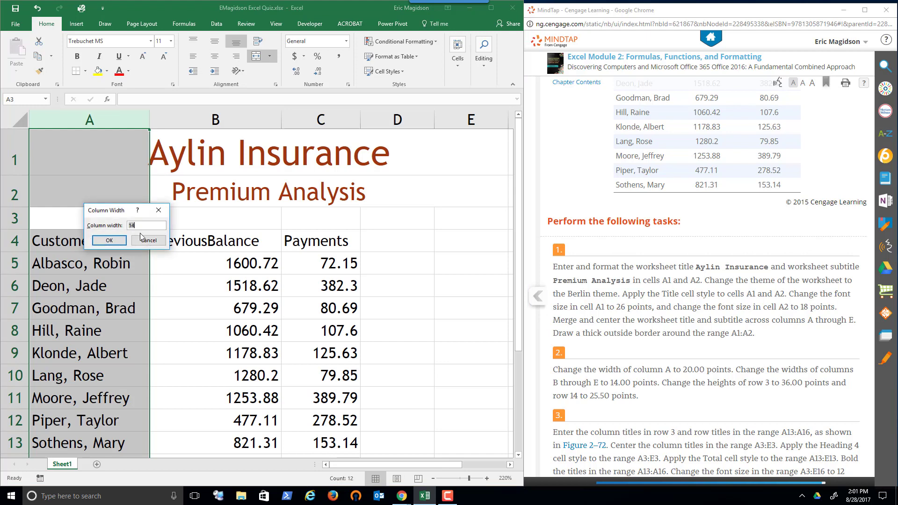
text(20)
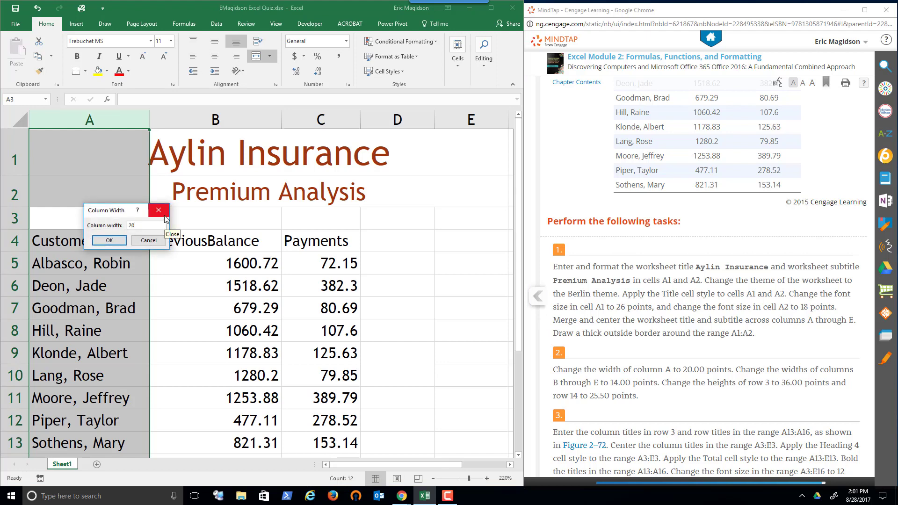
key(Return)
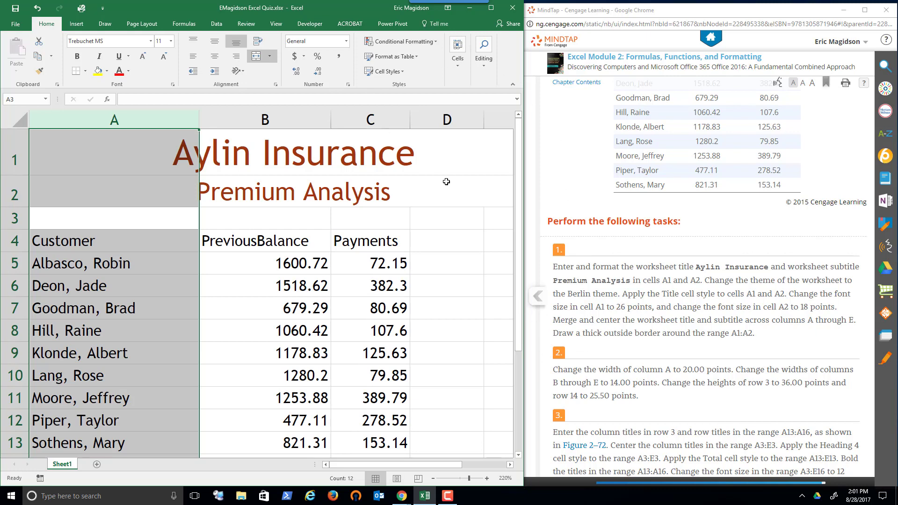
Set the width of columns B through E to 14
ctrl+scroll(446, 182, down, 3)
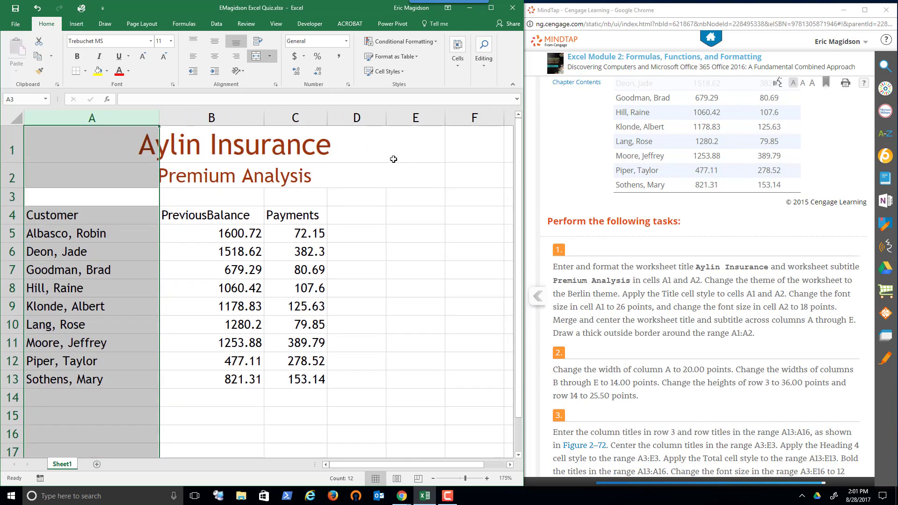
drag(206, 109, 415, 114)
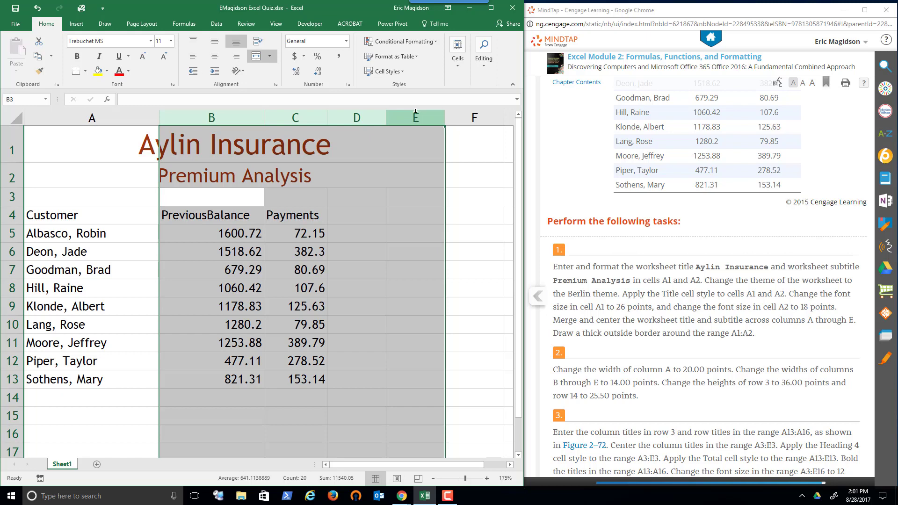
right_click(415, 112)
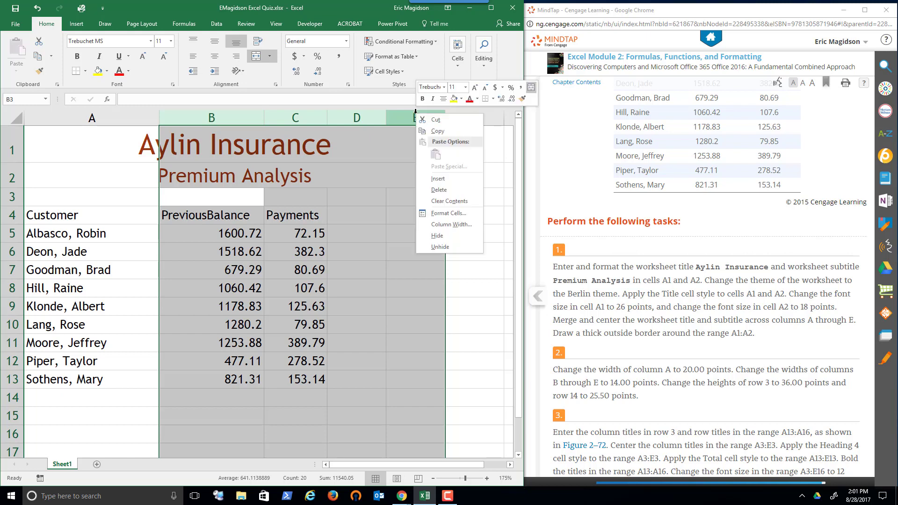
click(439, 225)
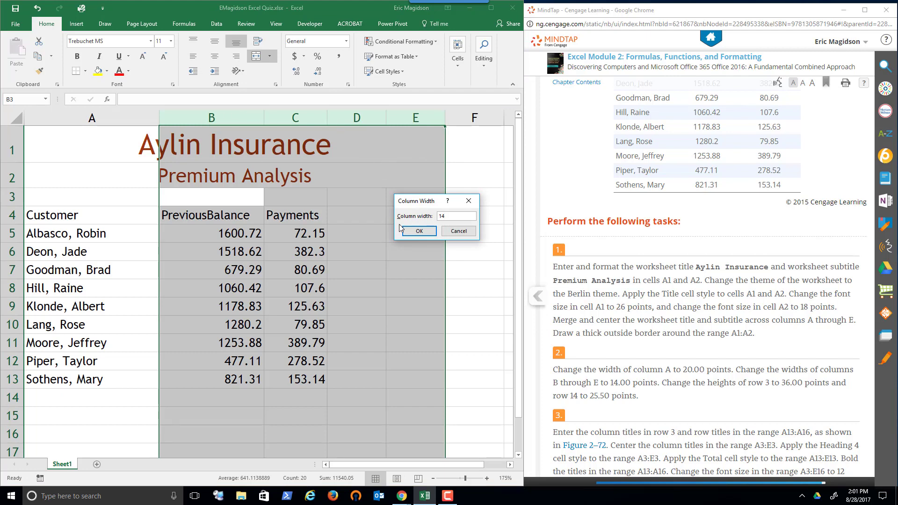
click(429, 231)
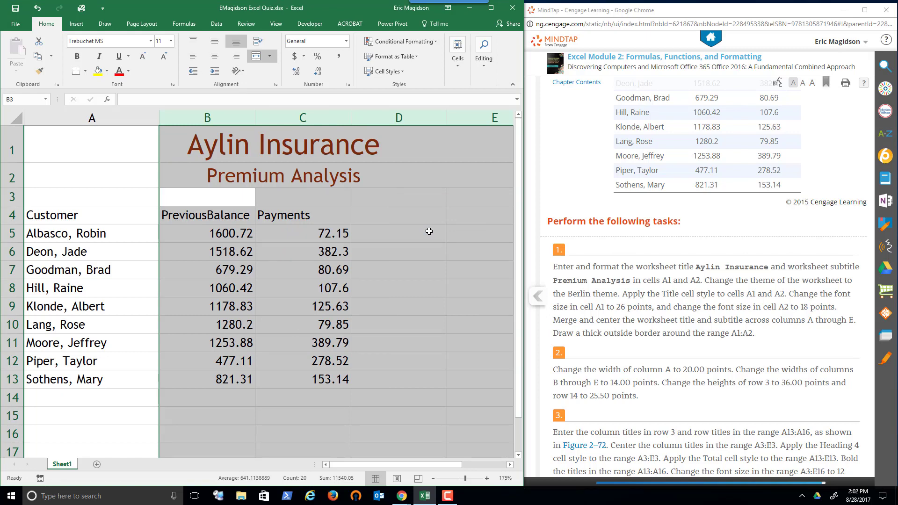
Move the customer data table in A4:C13 up one row so its headings start in A3
scroll(429, 231, down, 1)
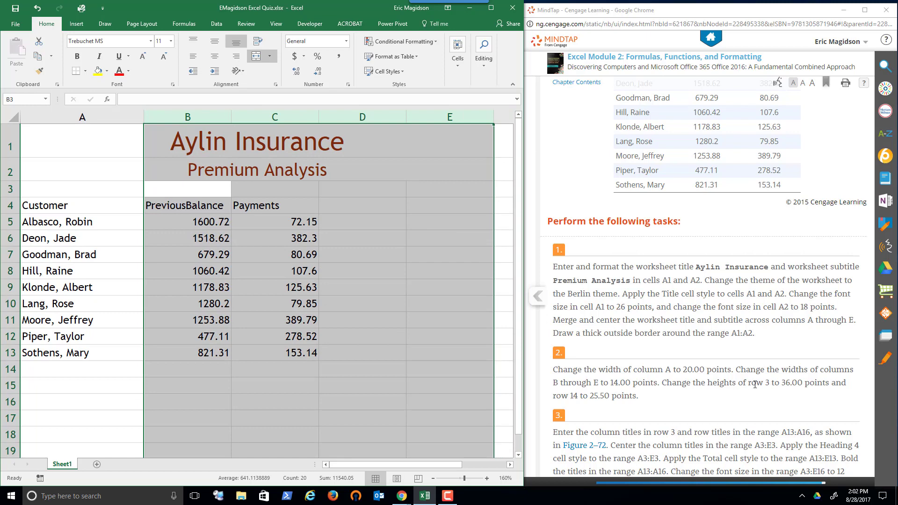
click(58, 164)
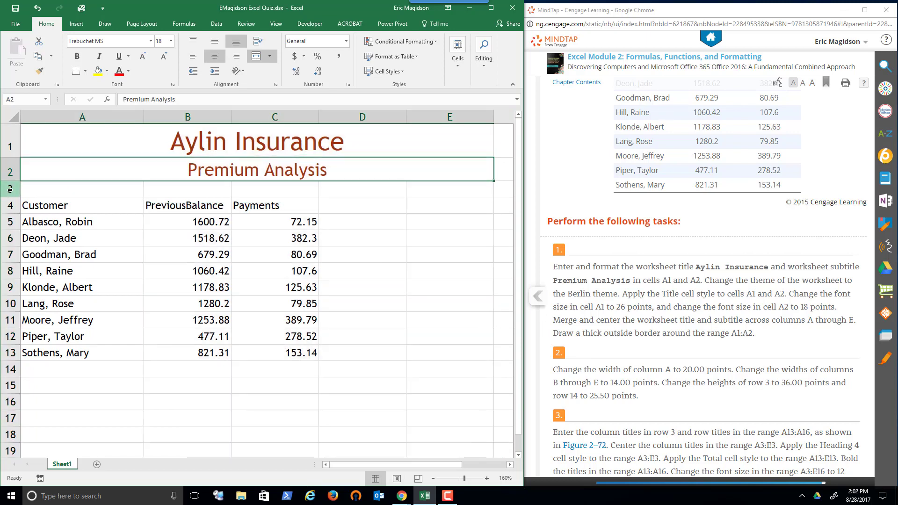
drag(30, 205, 268, 352)
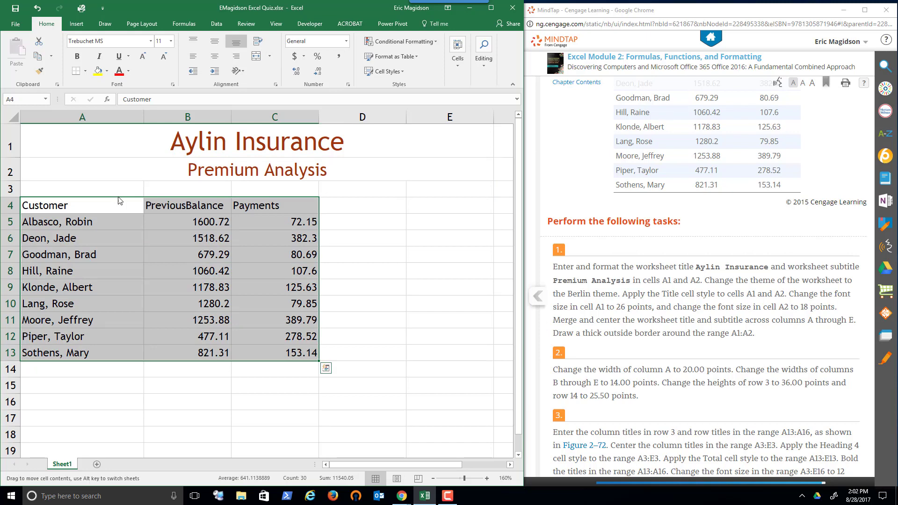
drag(118, 196, 118, 180)
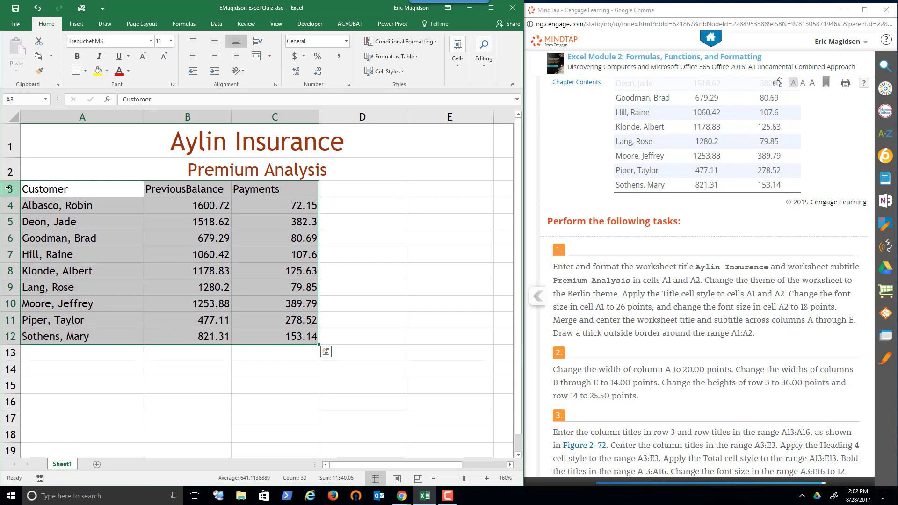
Set the height of heading row 3 to 36 points
click(9, 188)
right_click(10, 189)
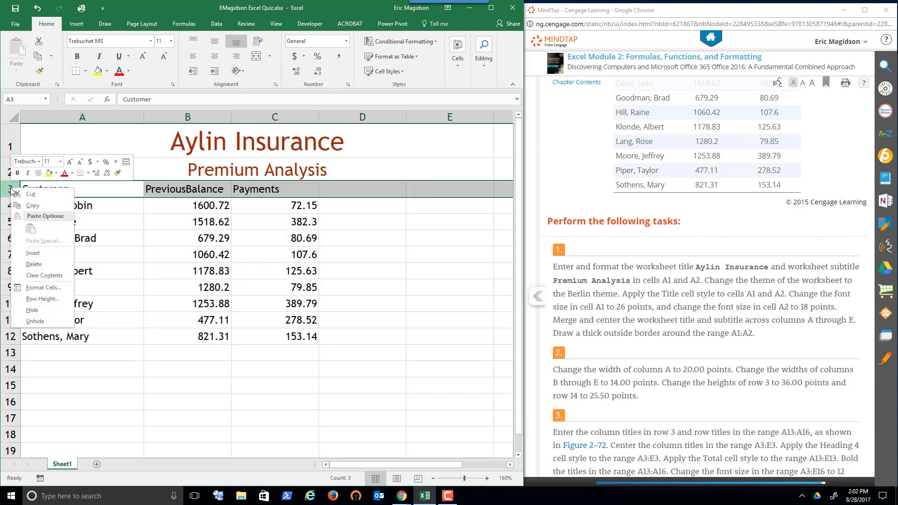
click(42, 299)
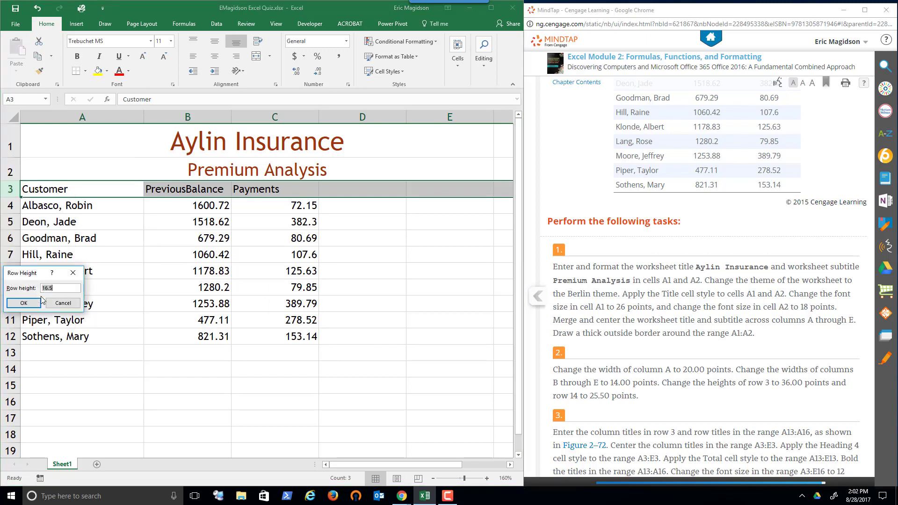
text(36)
key(Return)
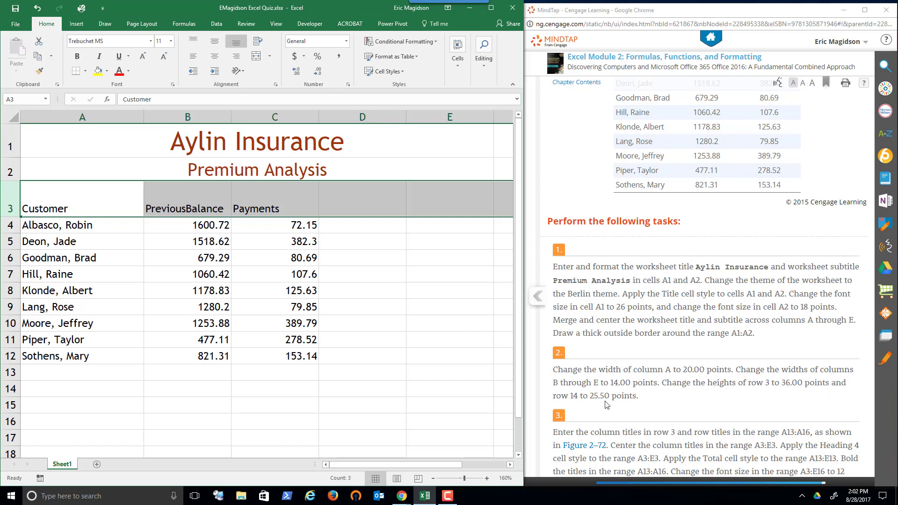
Compare row 14 with Figure 2–72 and reread the row height instructions in the textbook tasks
click(13, 389)
click(708, 229)
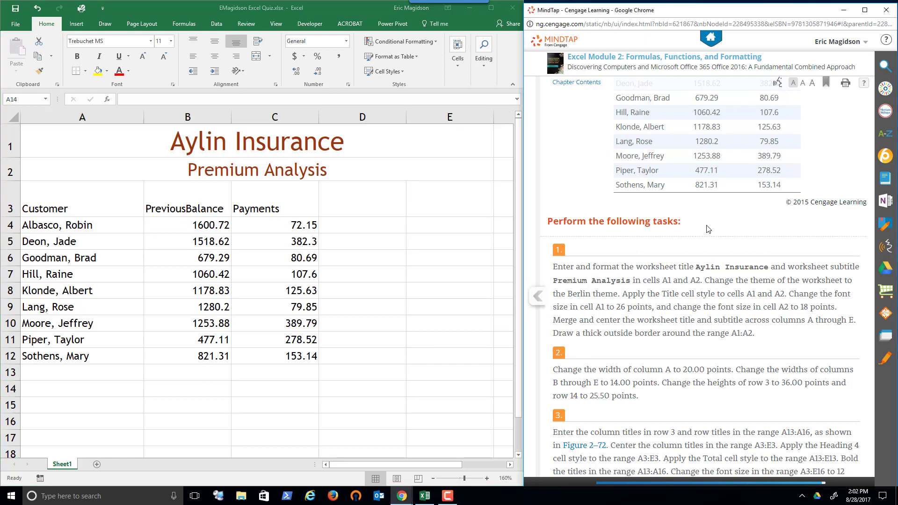
scroll(709, 229, up, 7)
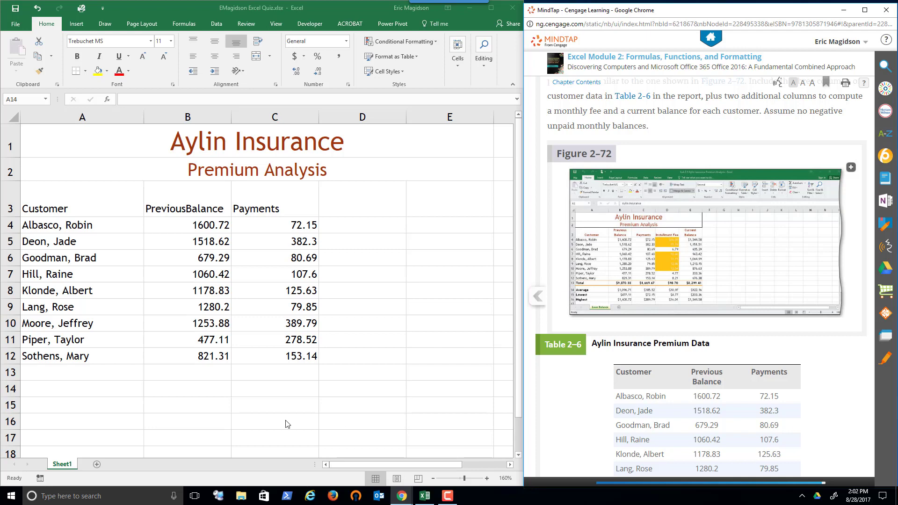
click(6, 388)
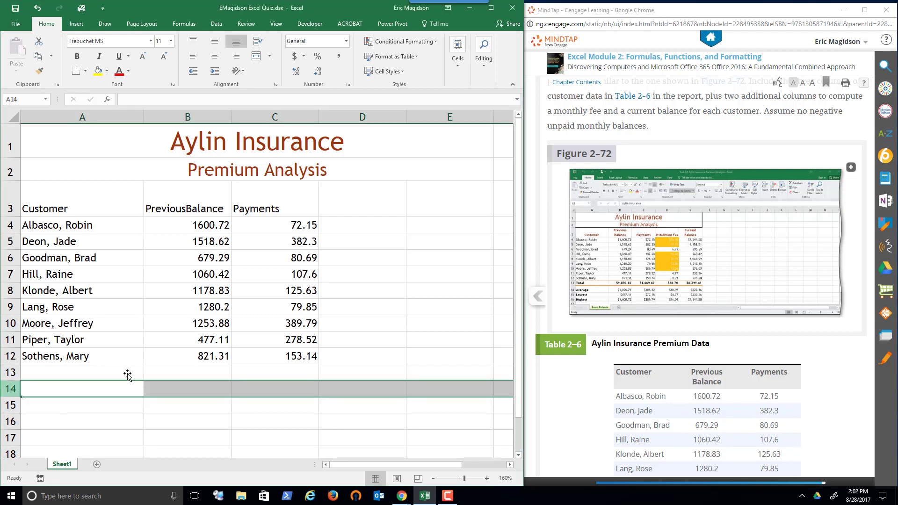
scroll(767, 297, down, 4)
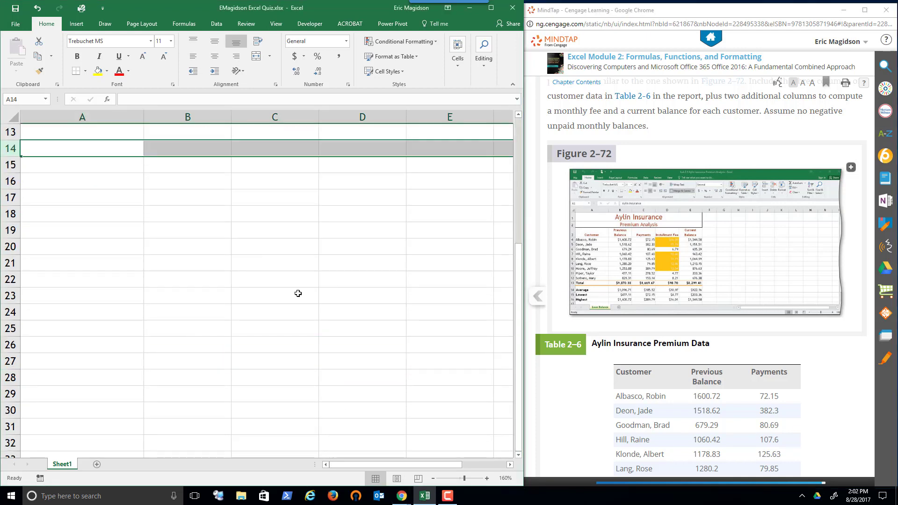
scroll(297, 292, up, 4)
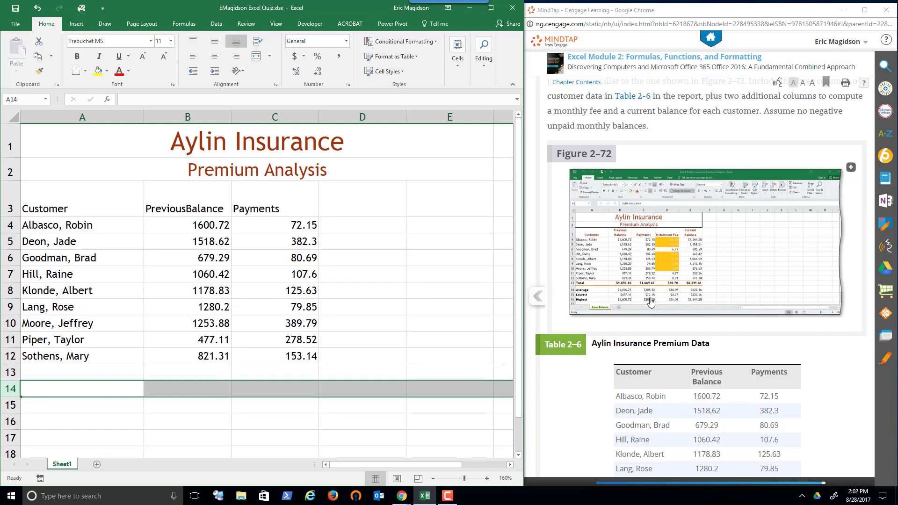
click(758, 350)
scroll(757, 348, up, 5)
scroll(757, 348, down, 6)
scroll(757, 348, down, 8)
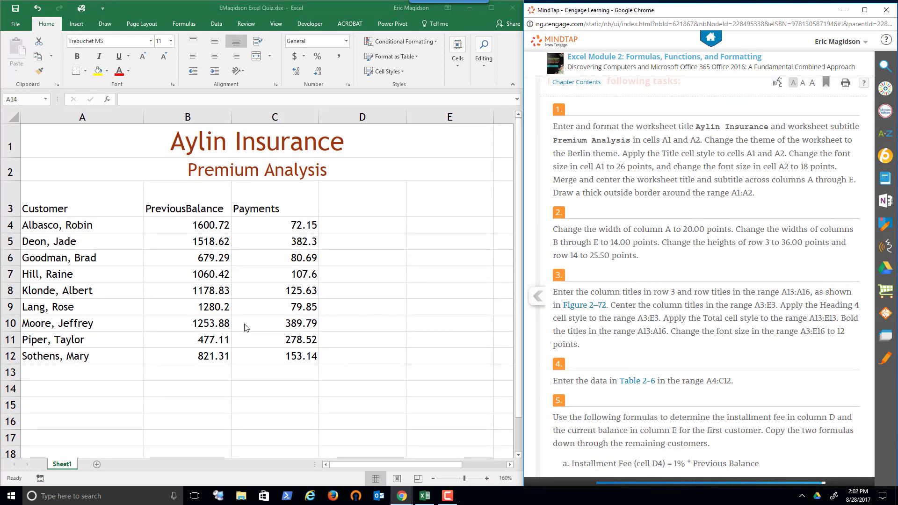
Set the height of row 14 to 25.5 points
click(9, 389)
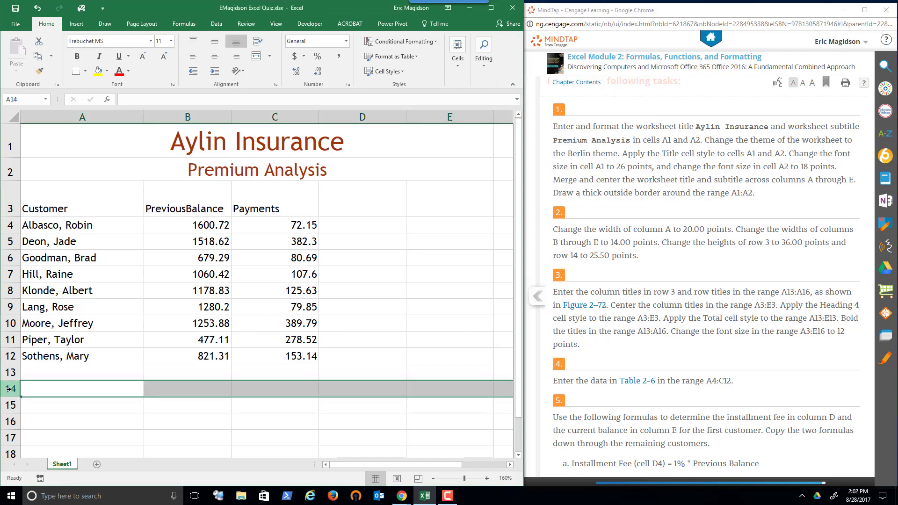
right_click(9, 389)
click(49, 361)
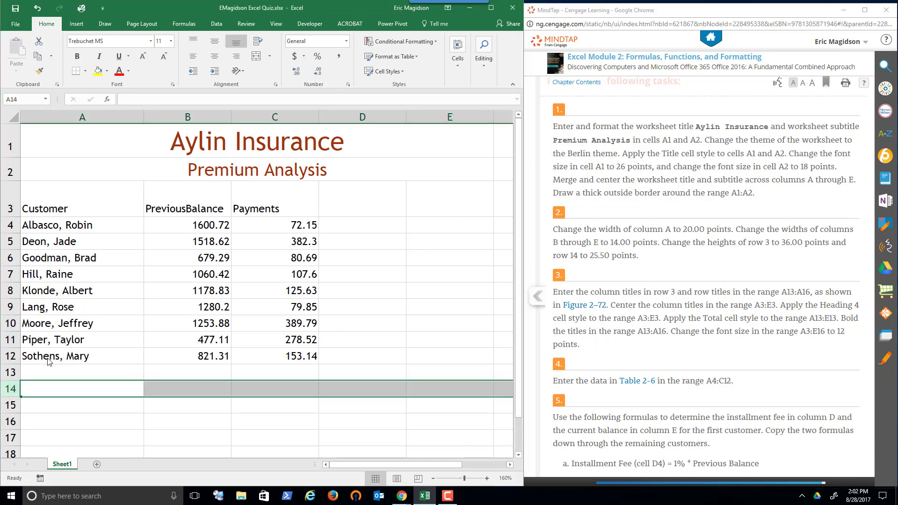
text(25.5)
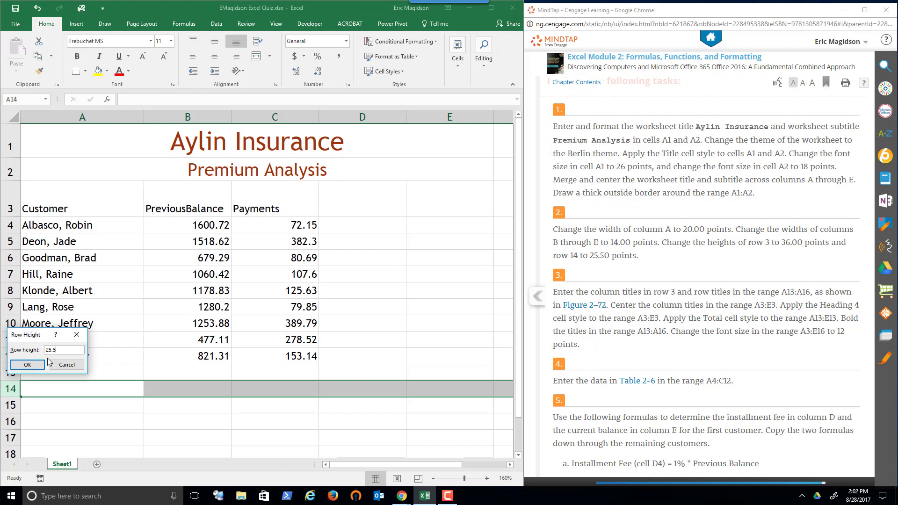
key(Return)
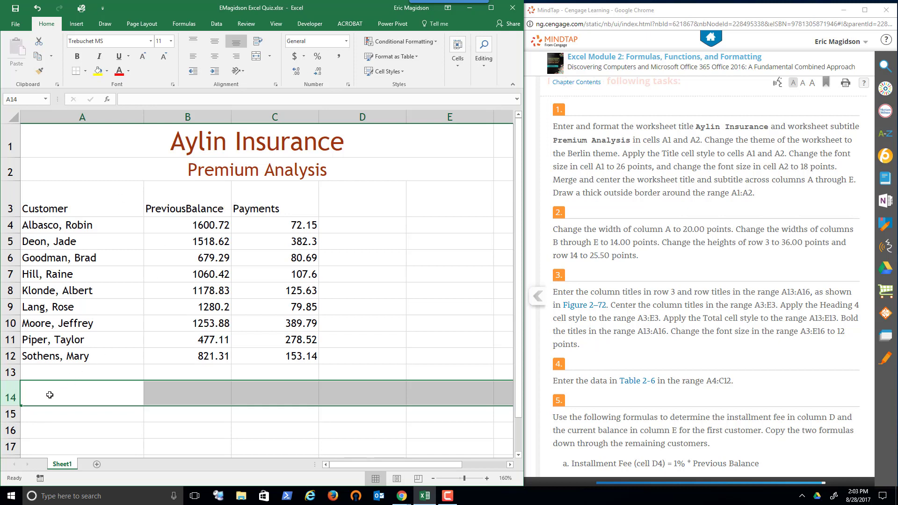
Enter the row titles Total, Average, Lowest and Highest in cells A13 through A16, following Figure 2–72
click(52, 374)
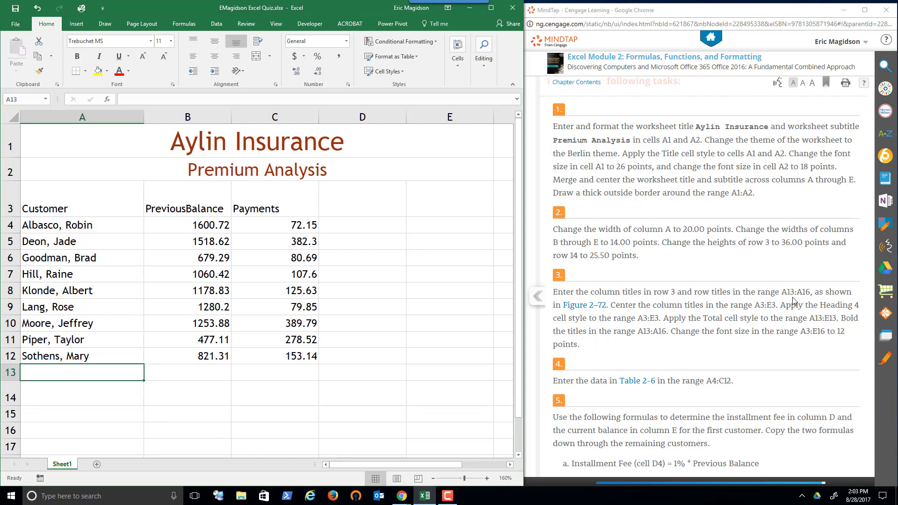
click(793, 301)
scroll(793, 301, up, 6)
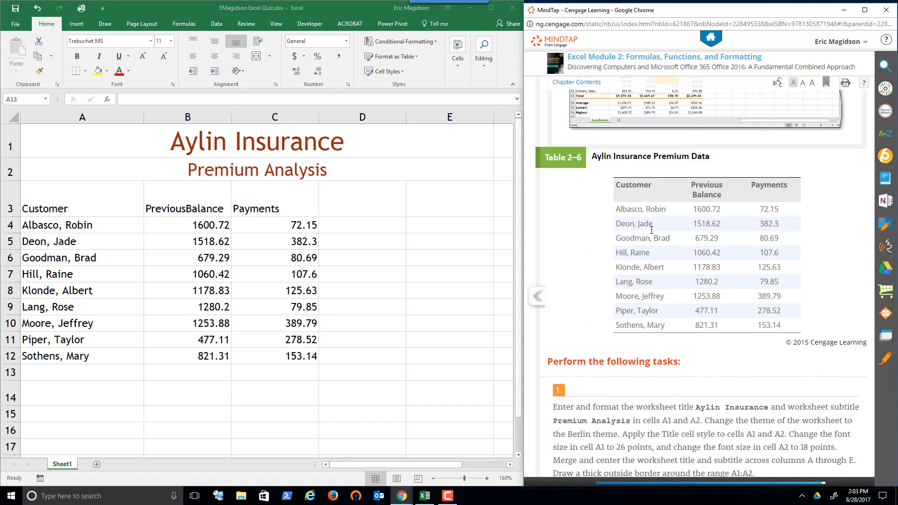
scroll(652, 230, up, 3)
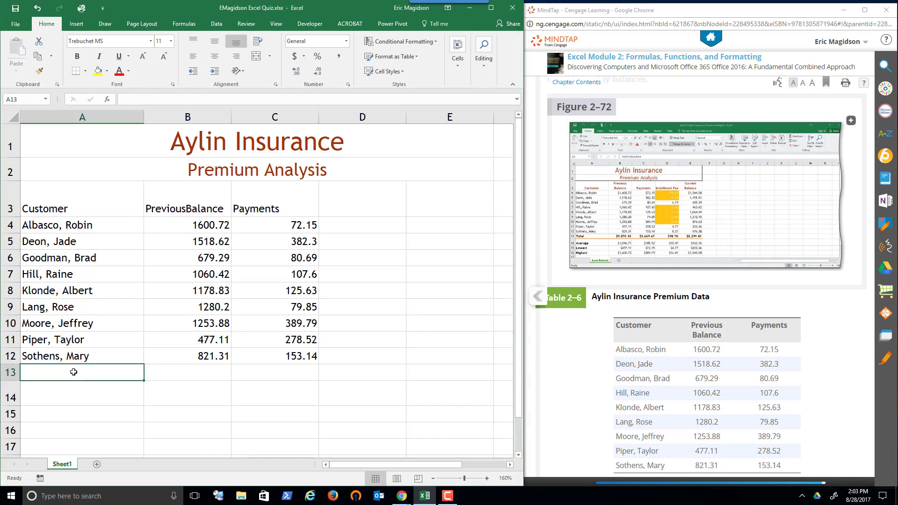
text(Total)
key(Return)
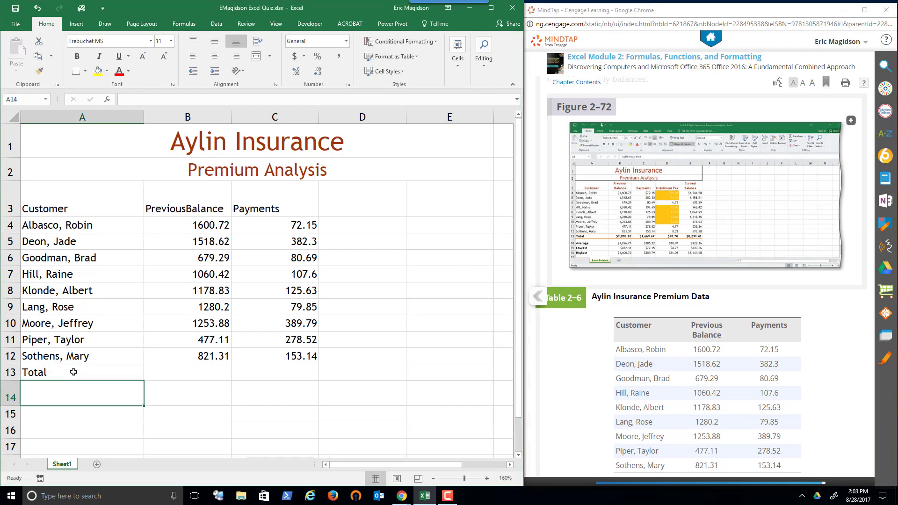
text(Average)
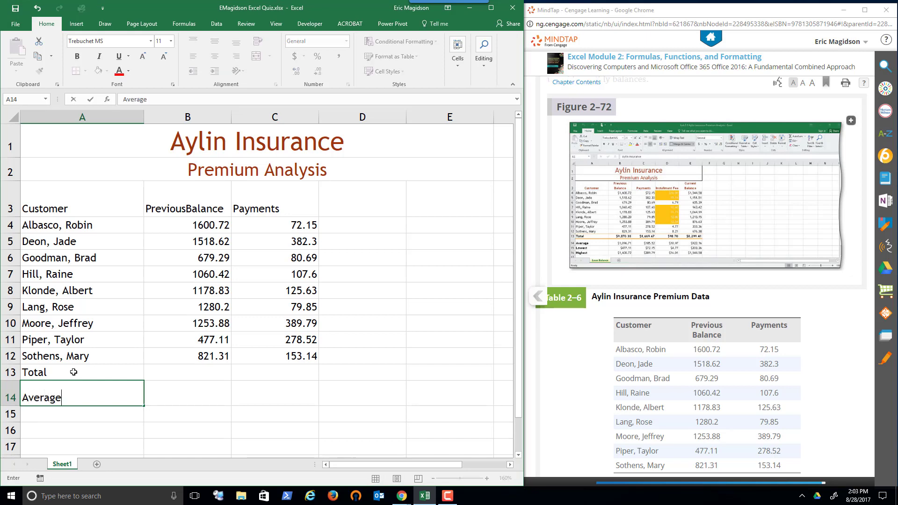
key(Return)
text(Lowest)
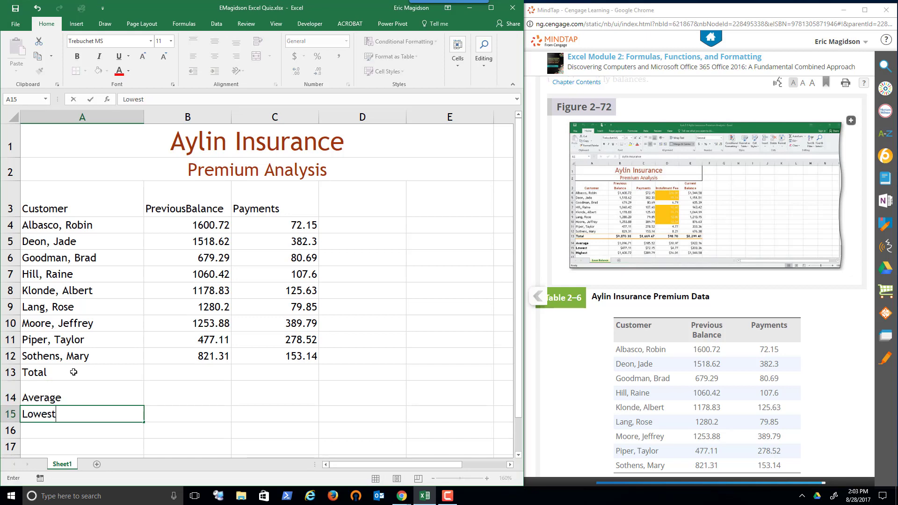
key(Return)
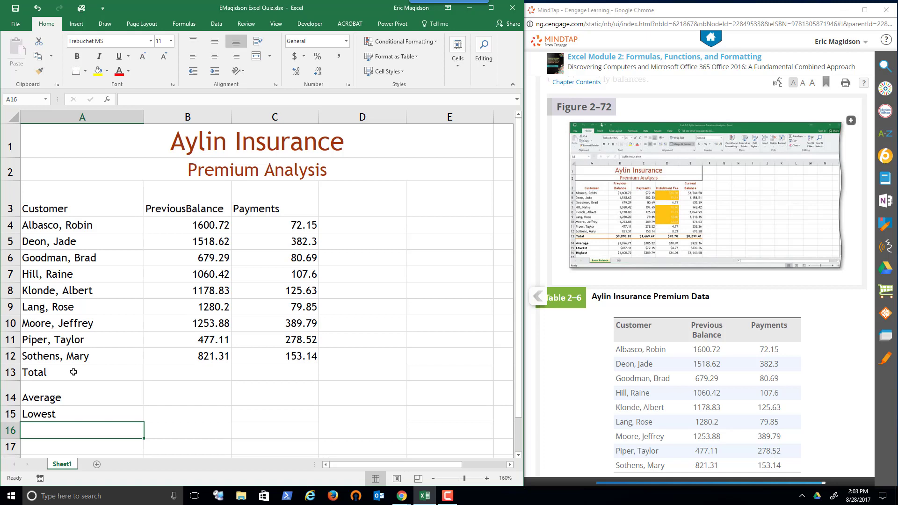
text(Highest)
key(Return)
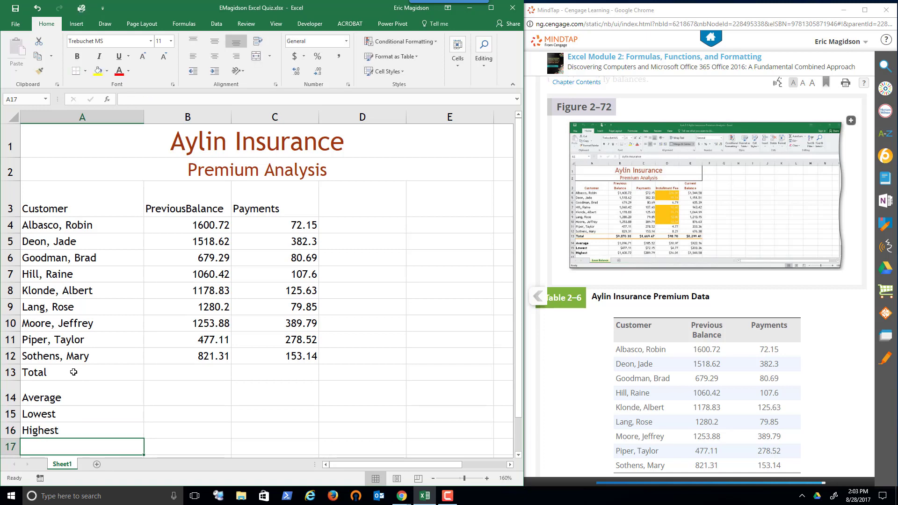
Enter the installment fee formula =1%*B4 in cell D4 for the first customer, following task 5
click(832, 353)
scroll(830, 350, down, 10)
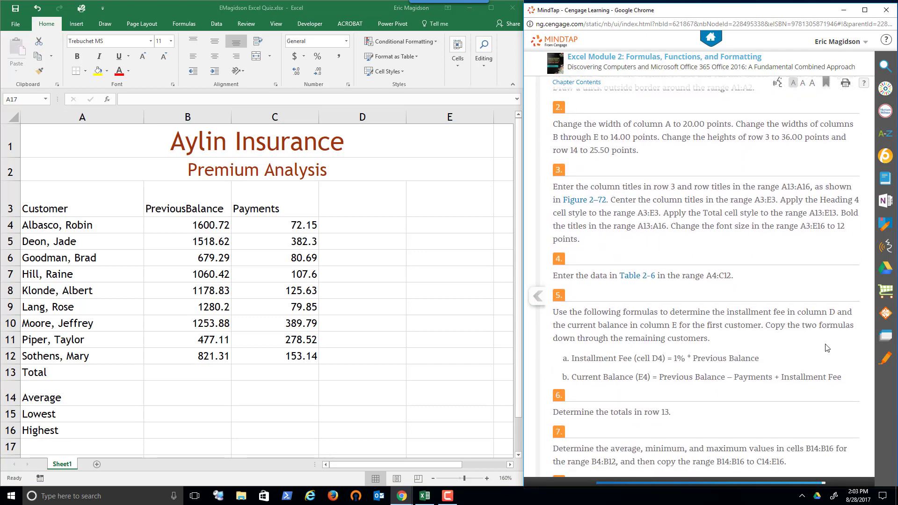
scroll(827, 348, down, 3)
scroll(608, 369, up, 2)
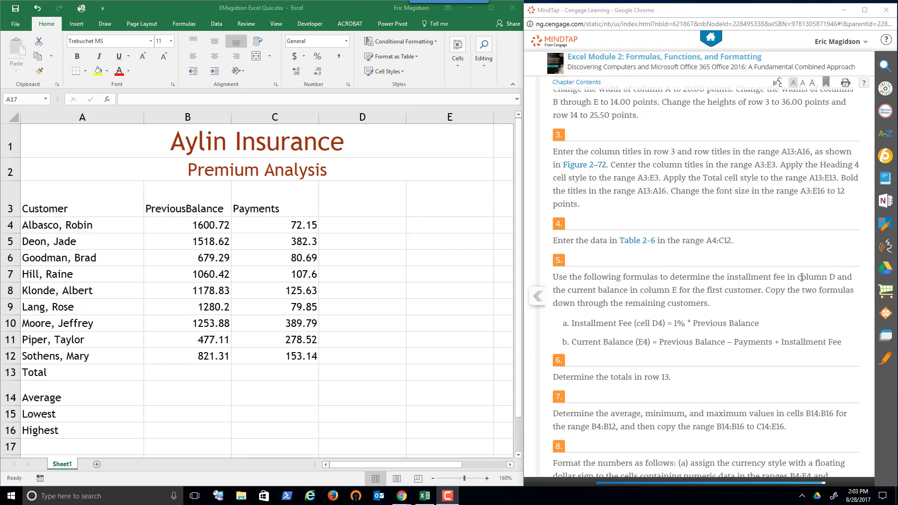
click(354, 225)
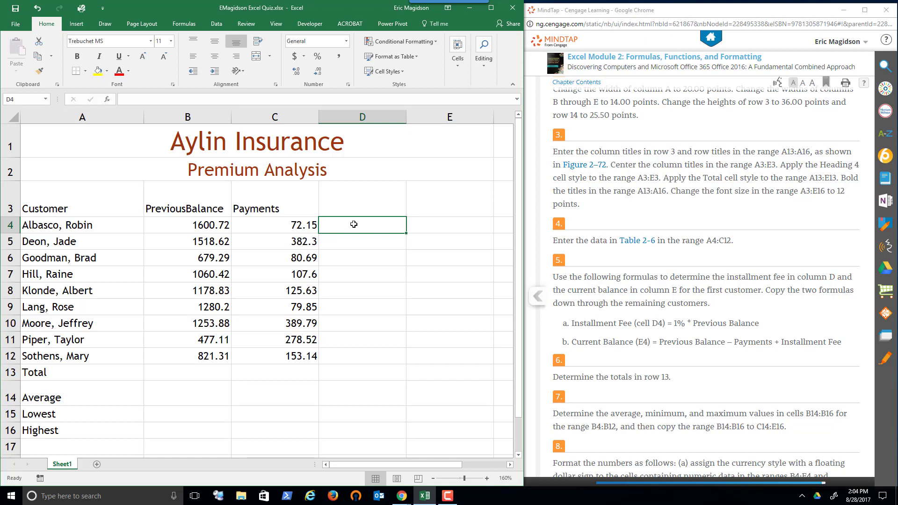
text(=1%*)
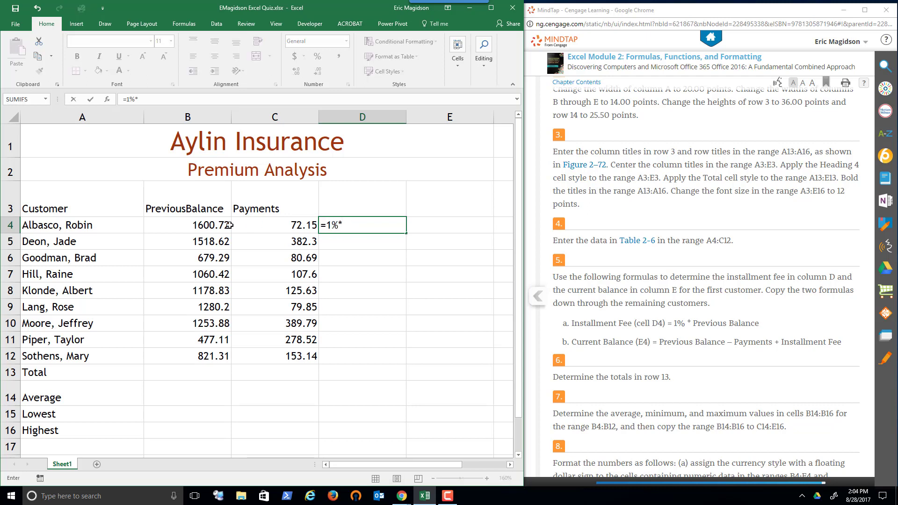
click(213, 225)
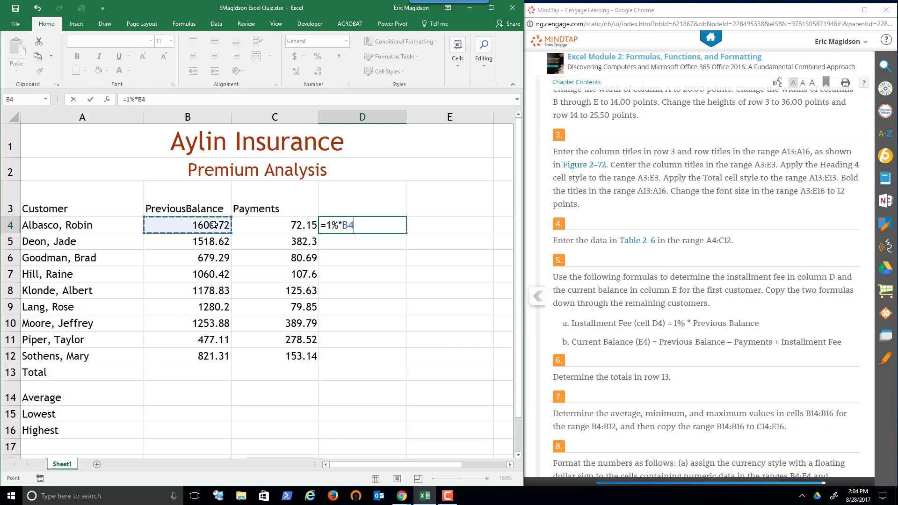
key(Return)
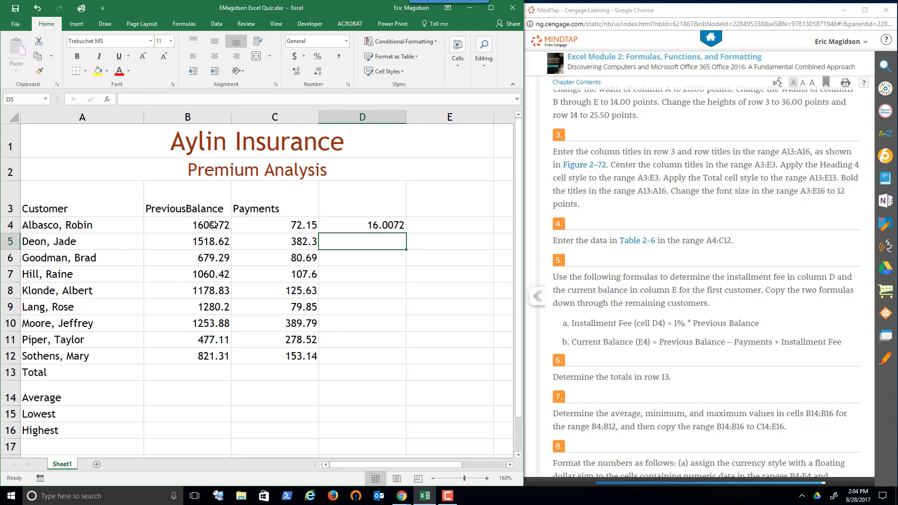
Enter the column titles Installment Fee in D3 and Current Balance in E3, following Figure 2–72
click(385, 198)
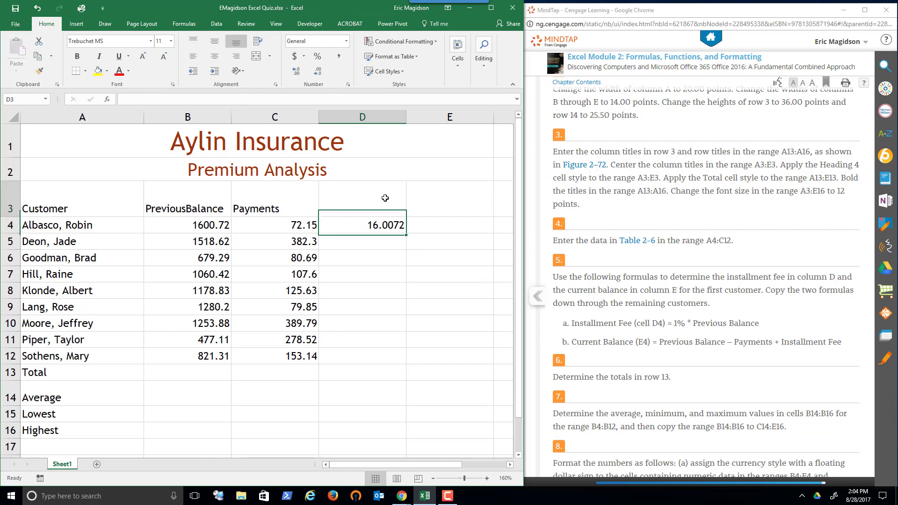
click(680, 275)
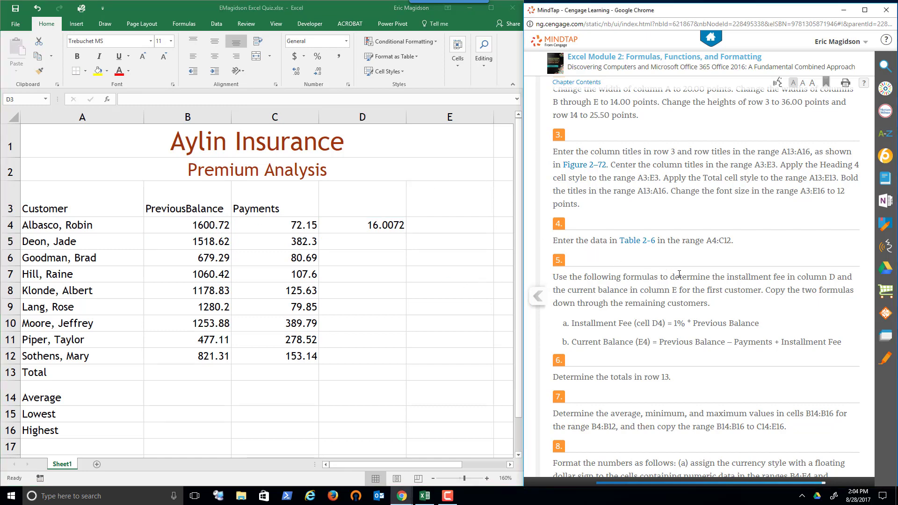
scroll(679, 275, up, 15)
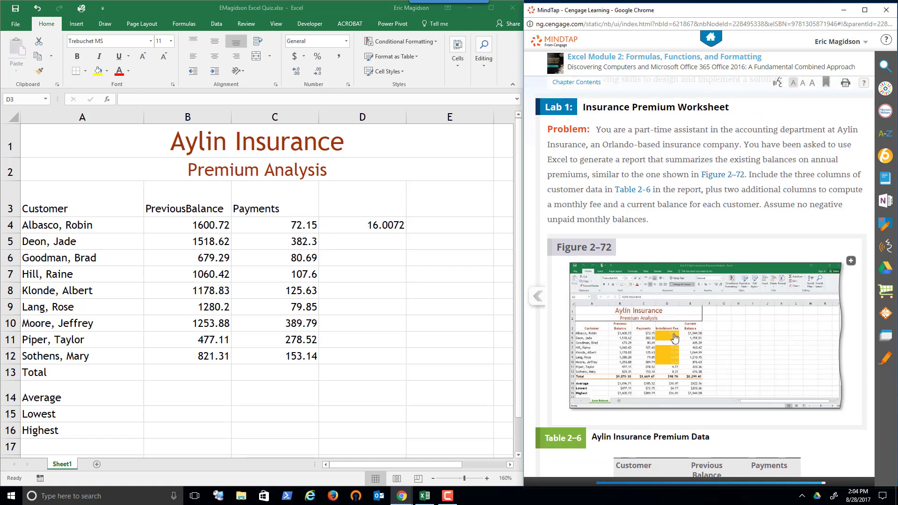
click(355, 203)
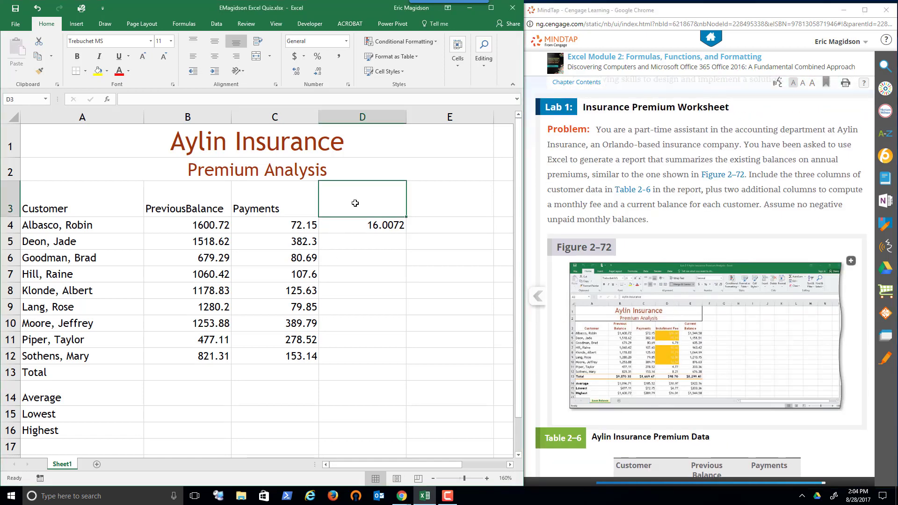
text(Installment)
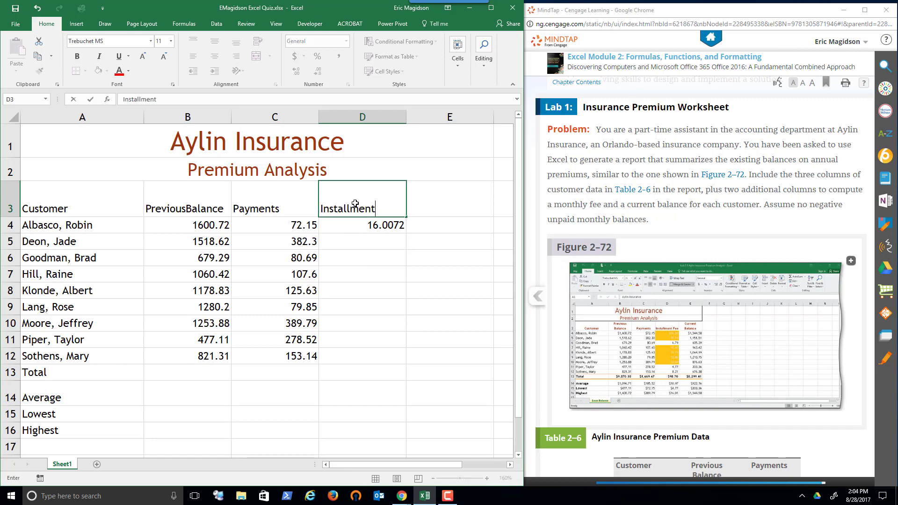
text( Fee)
key(Tab)
text(Cu)
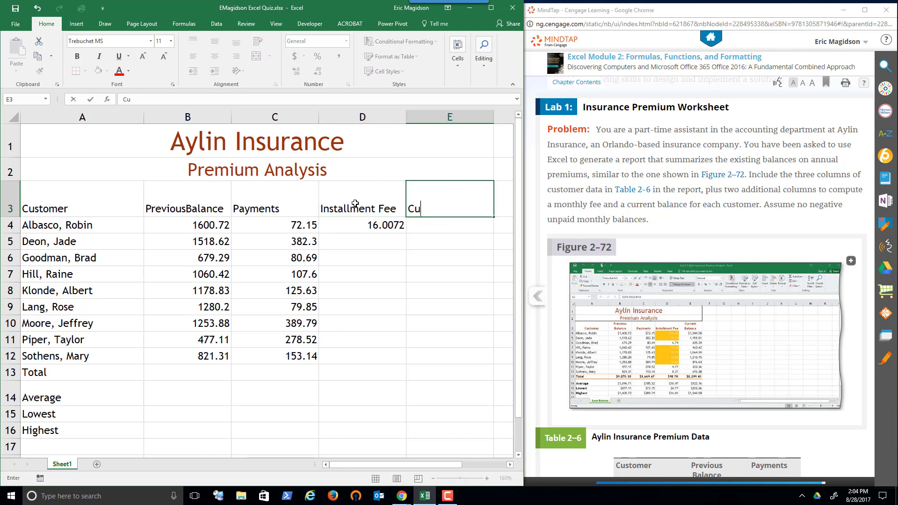
text(rrent Balance)
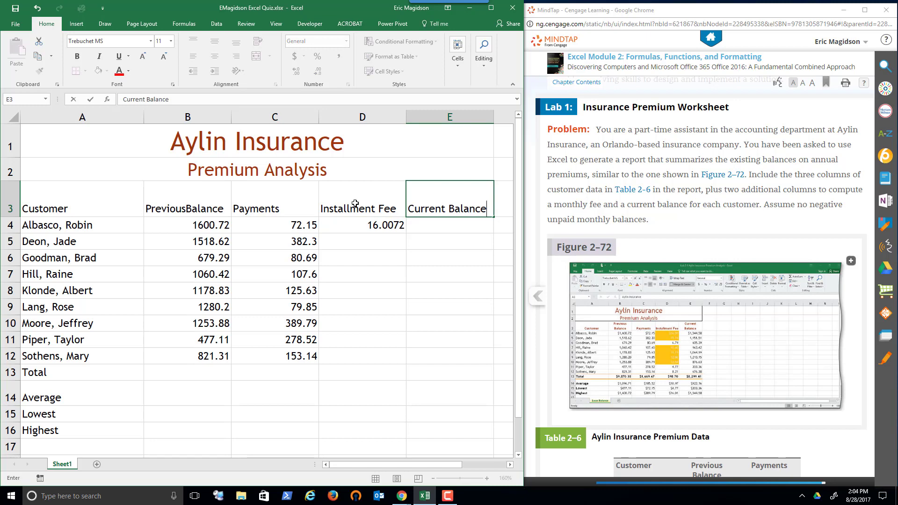
key(Return)
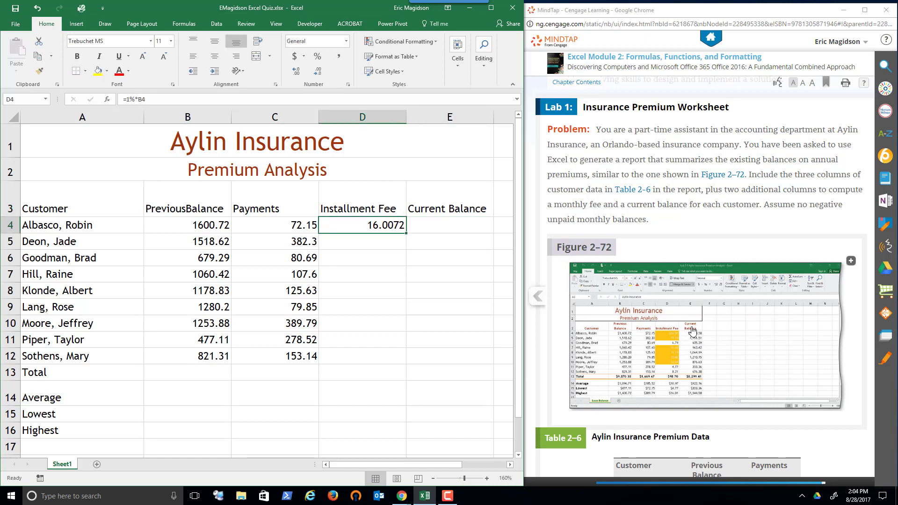
Check the column width setting of column D
click(345, 119)
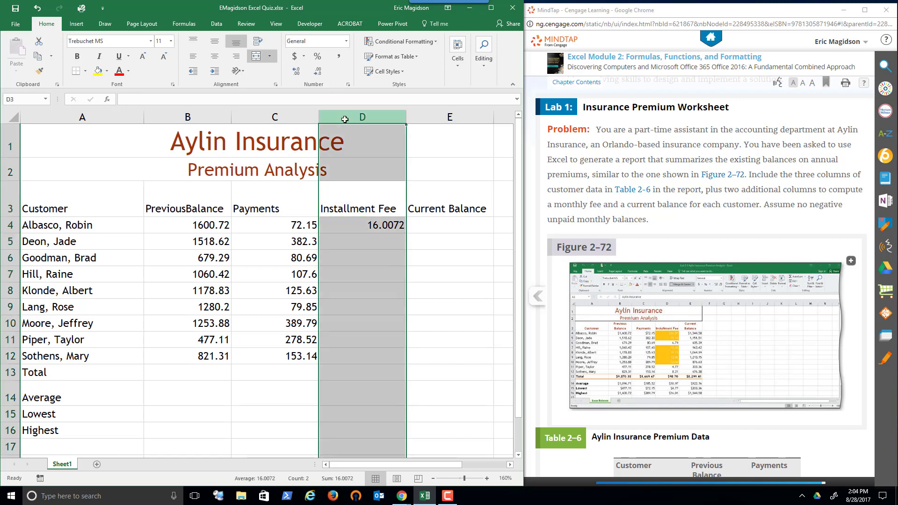
right_click(345, 119)
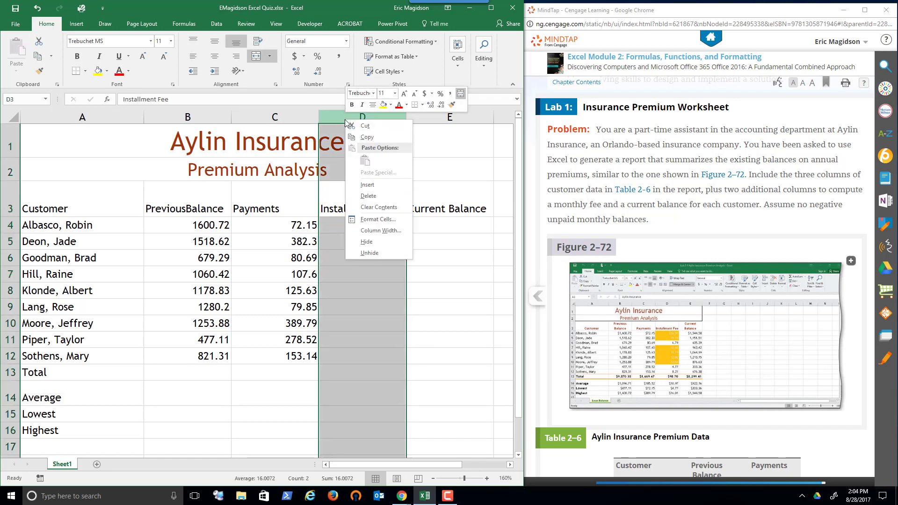
click(368, 232)
click(348, 240)
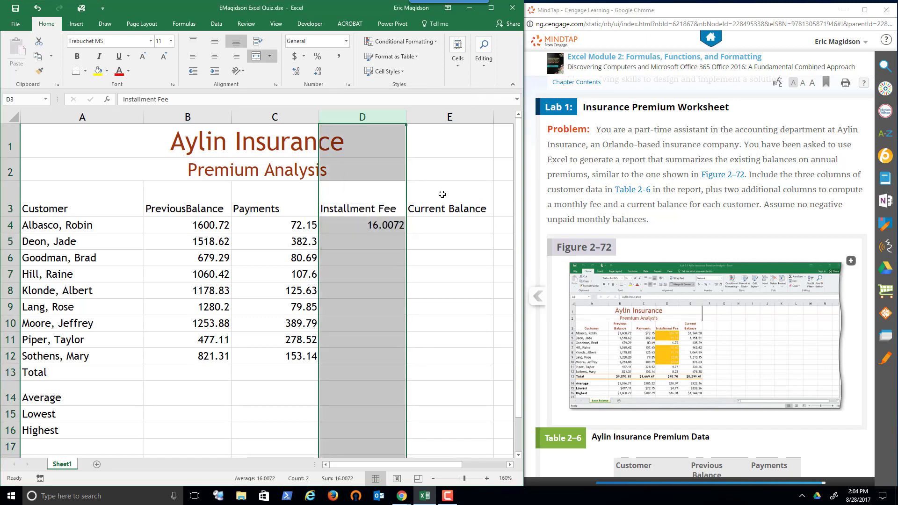
Enter the current balance formula =B4-C4+D4 in cell E4 for the first customer, following task 5
click(857, 374)
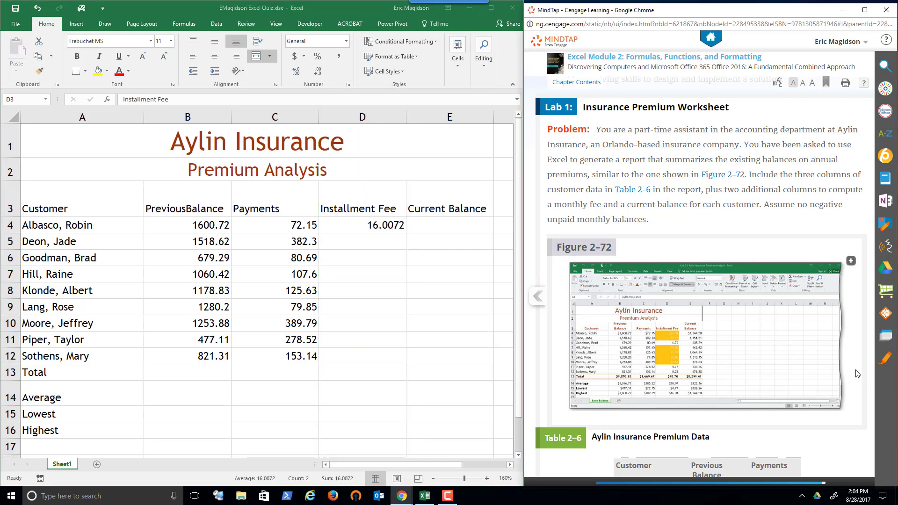
scroll(857, 373, down, 1)
scroll(857, 373, down, 2)
scroll(662, 254, down, 5)
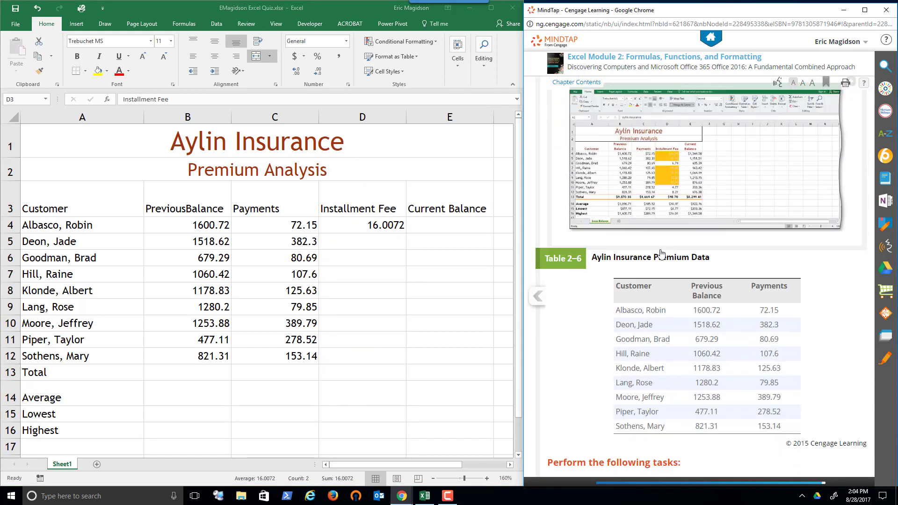
scroll(661, 254, down, 8)
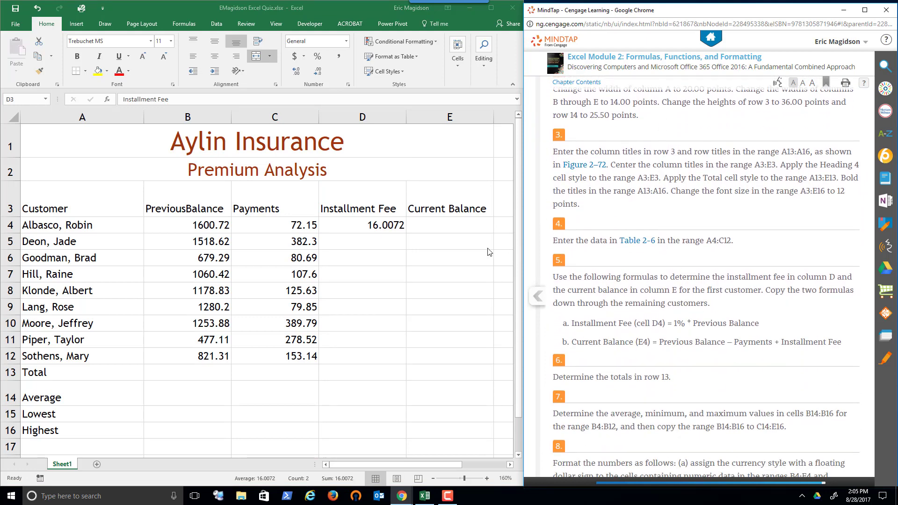
click(454, 226)
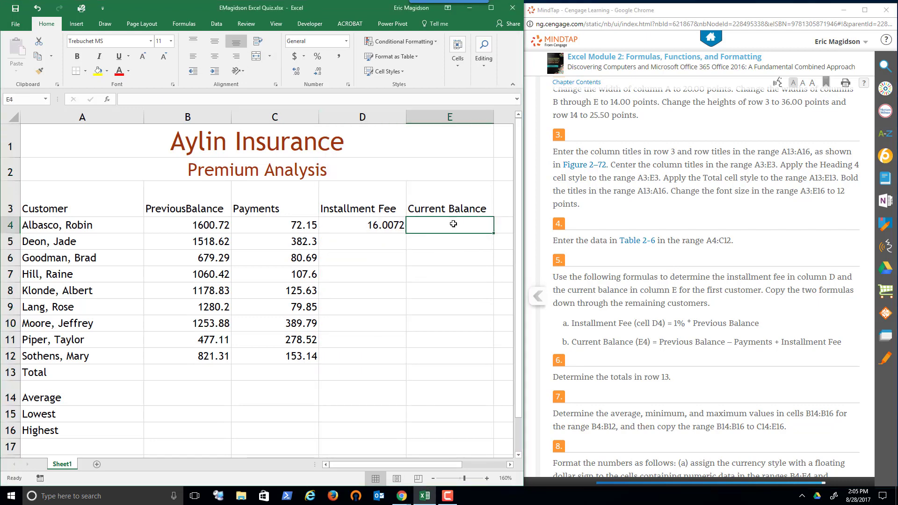
text(=)
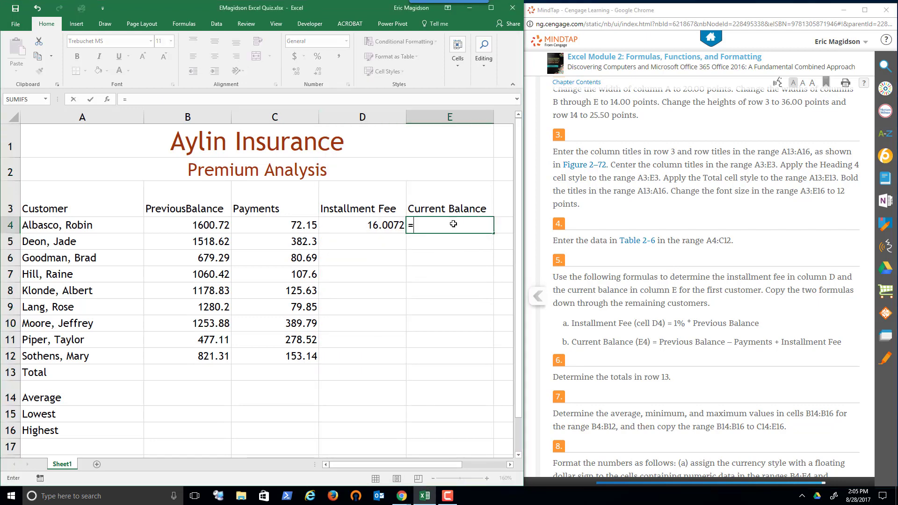
click(185, 227)
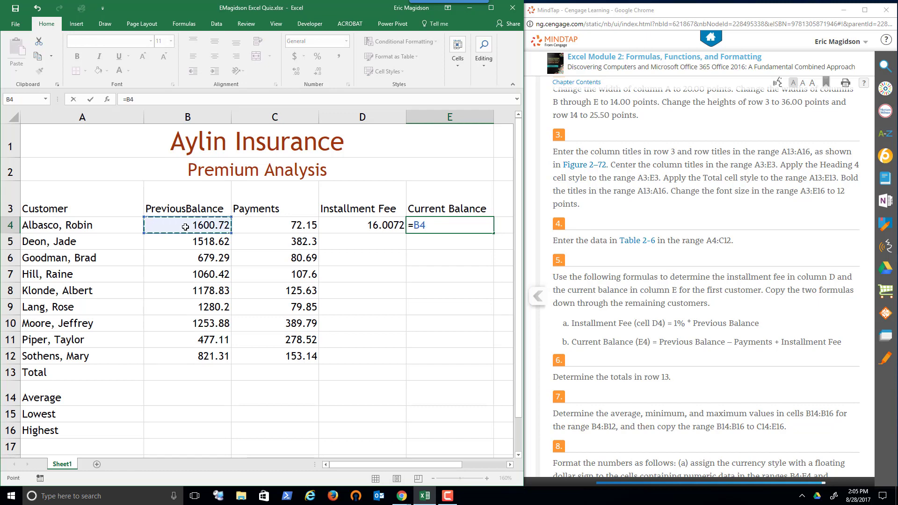
text(-)
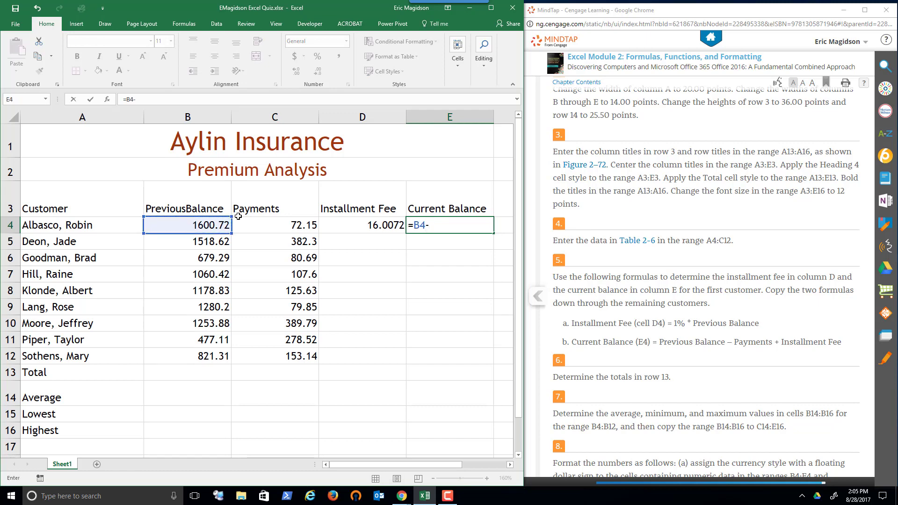
click(259, 226)
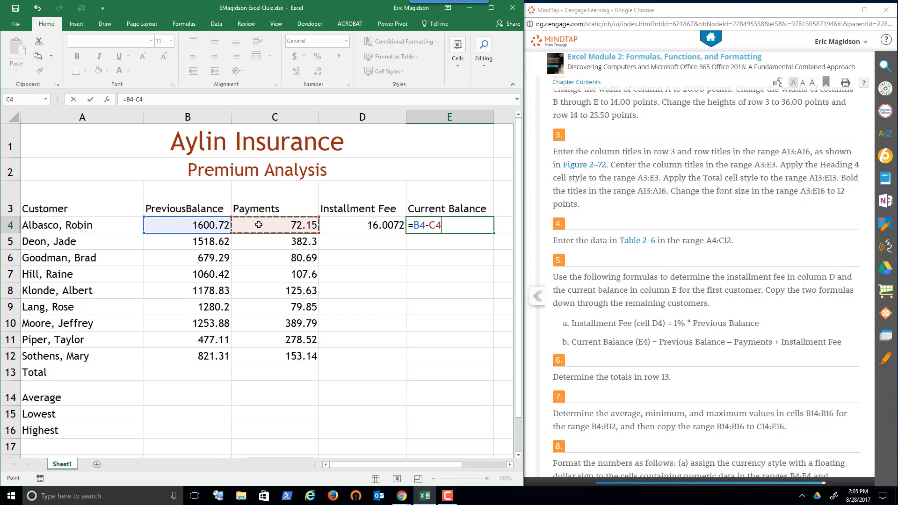
text(+)
click(369, 225)
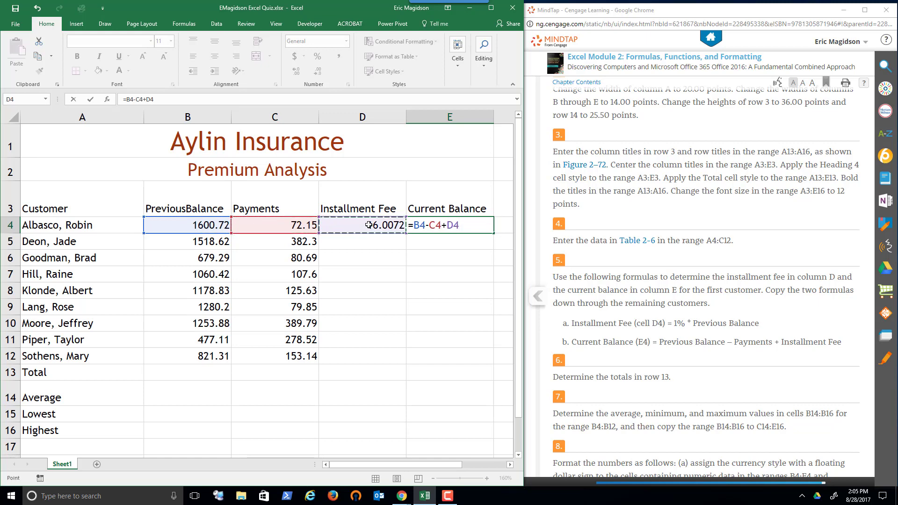
key(Return)
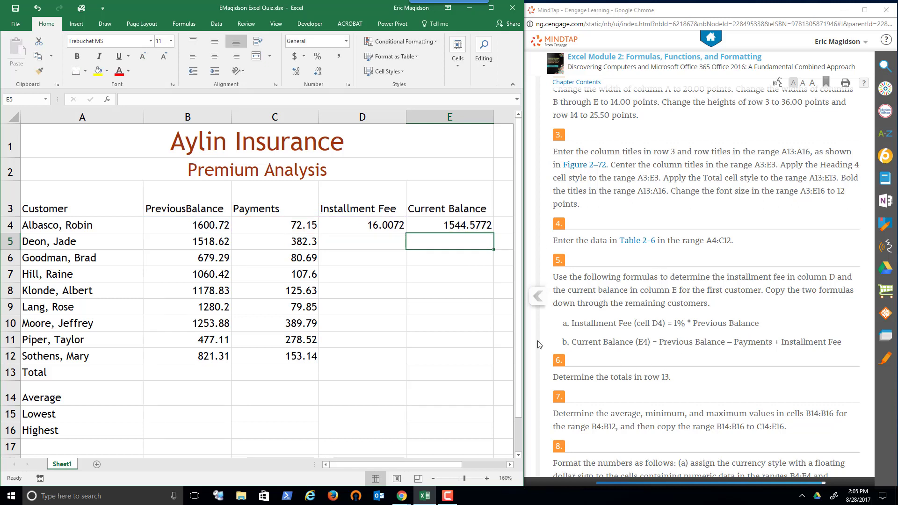
Copy the installment fee and current balance formulas from D4:E4 down through row 12 and check the copied formula in E12
click(176, 372)
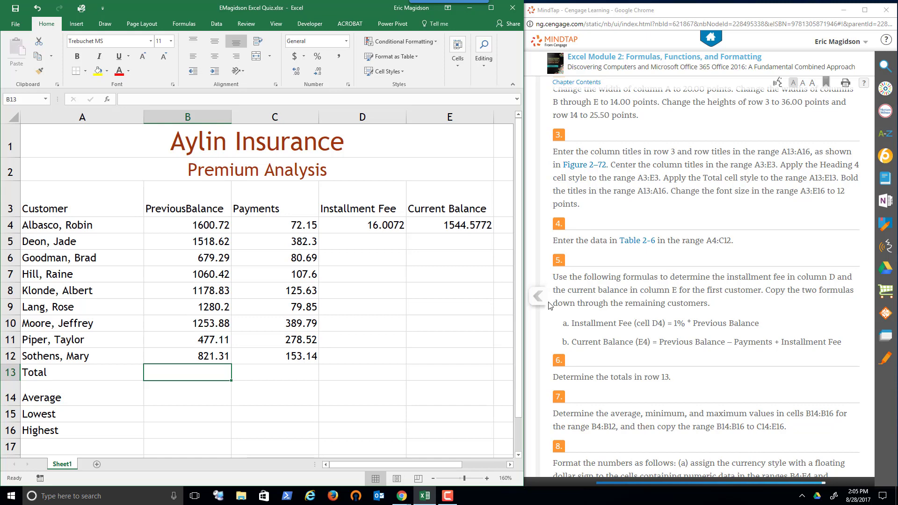
drag(377, 226, 474, 358)
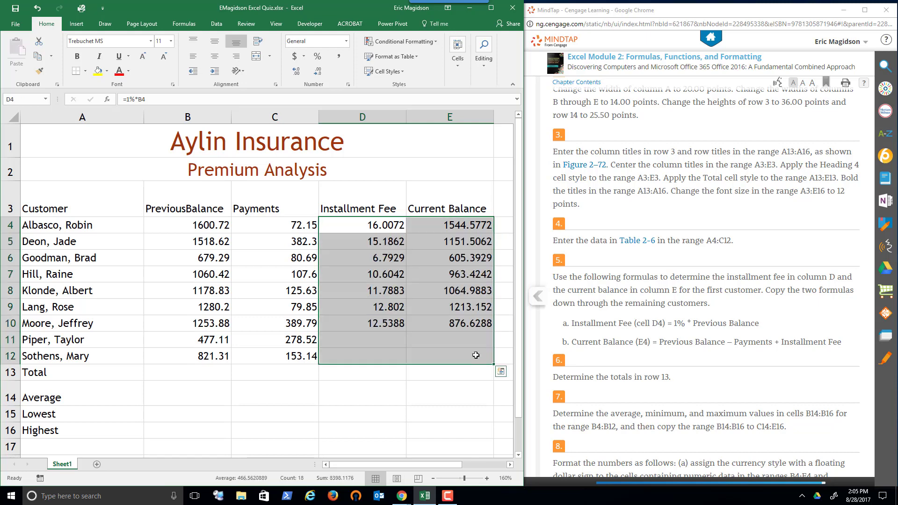
click(462, 358)
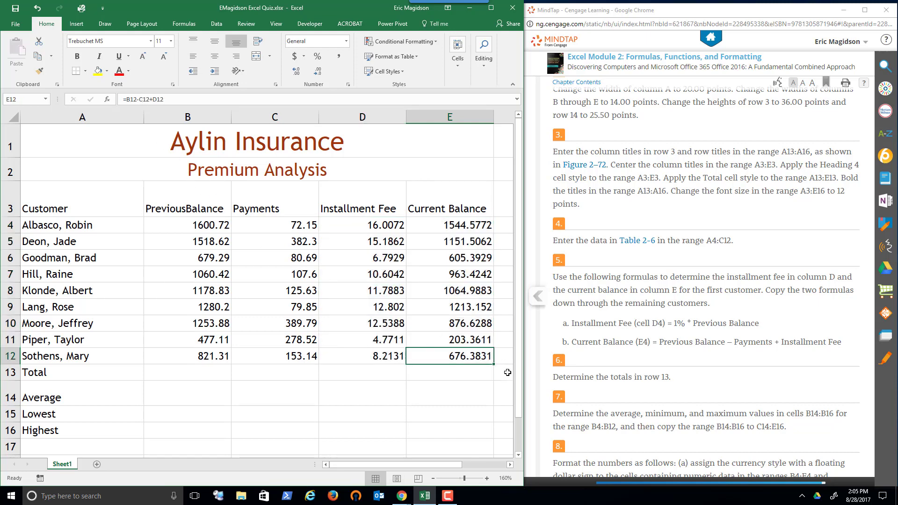
double_click(471, 358)
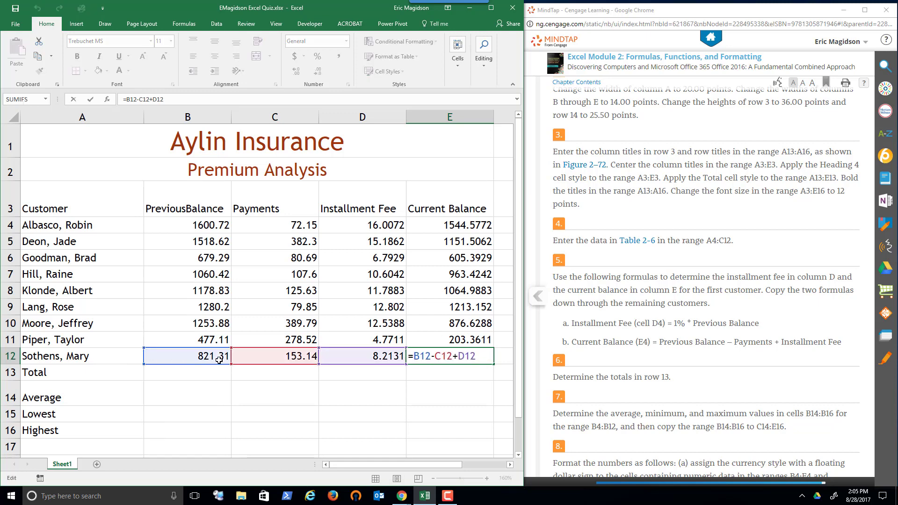
Total the previous balances in cell B13 with =SUM(B4:B12) and copy the formula across to C13:E13
click(185, 374)
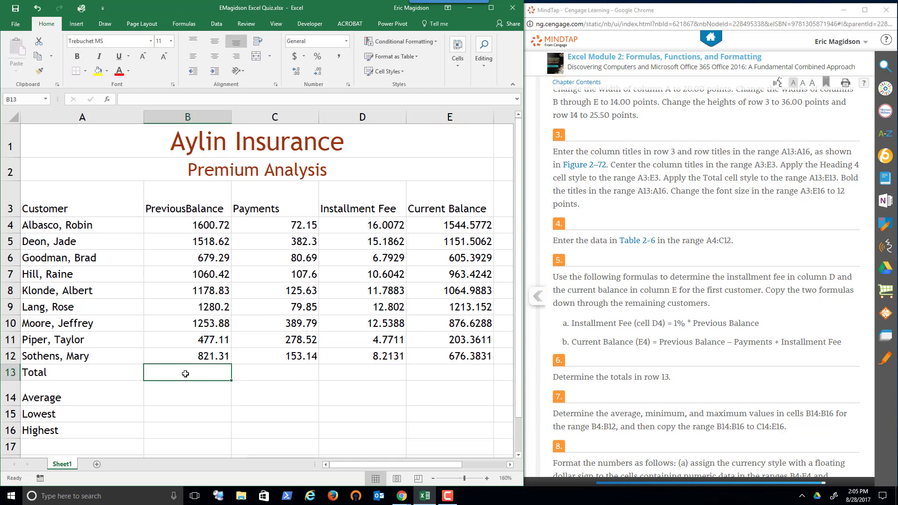
text(=SUM)
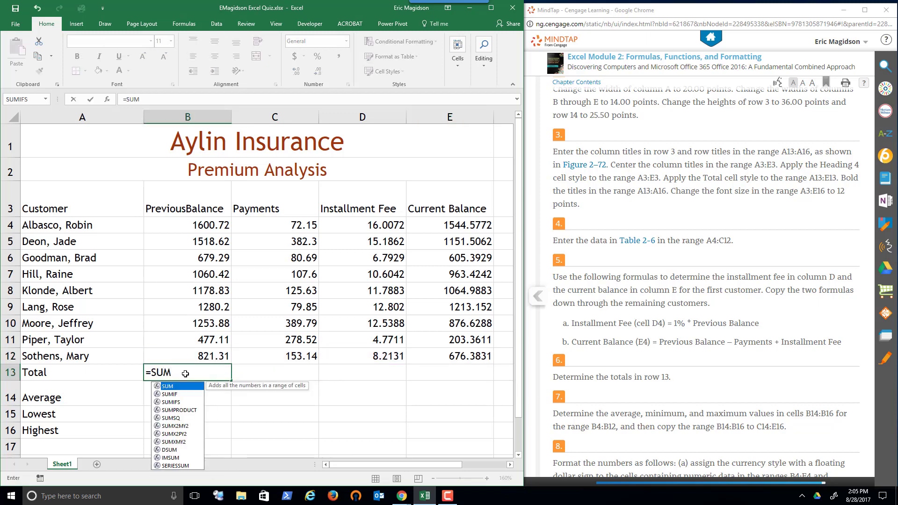
text(()
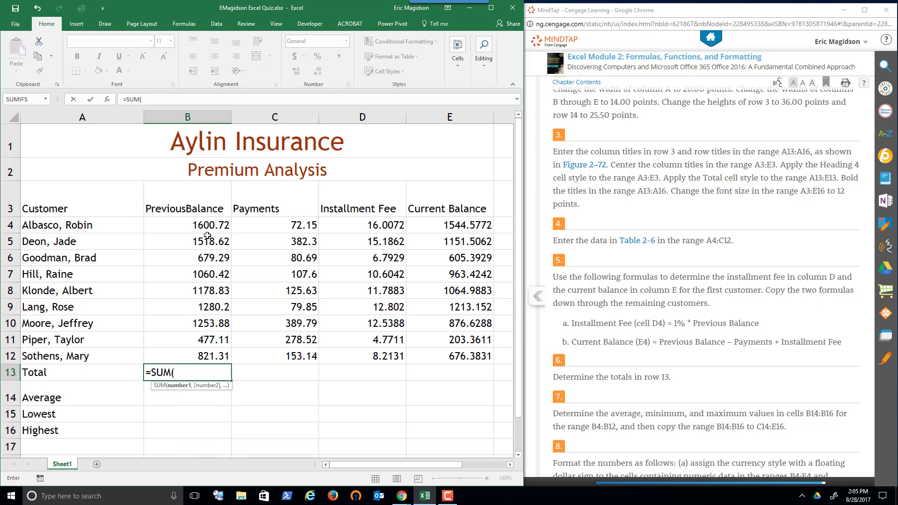
drag(205, 226, 204, 357)
text())
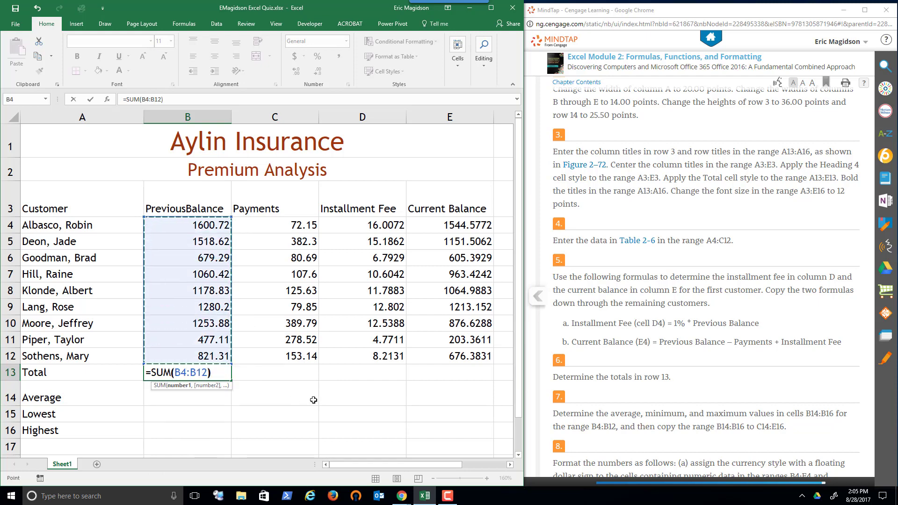
key(Return)
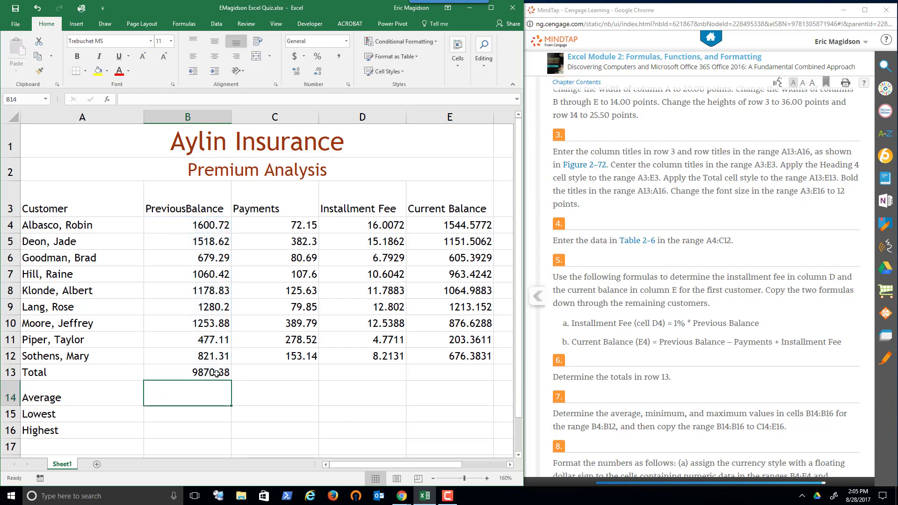
click(217, 373)
drag(231, 380, 488, 385)
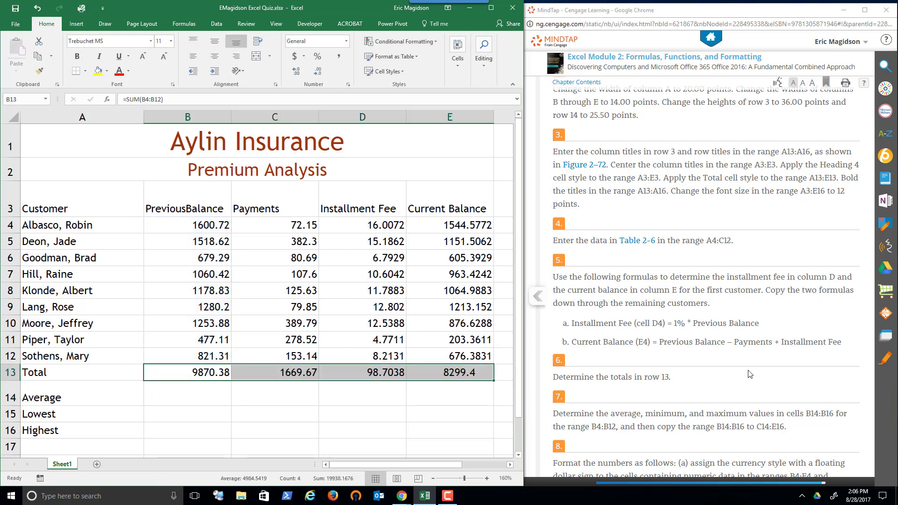
Enter the formula =Average(B4:B12) in cell B14 for the average previous balance, following task 7
click(724, 339)
scroll(724, 339, down, 2)
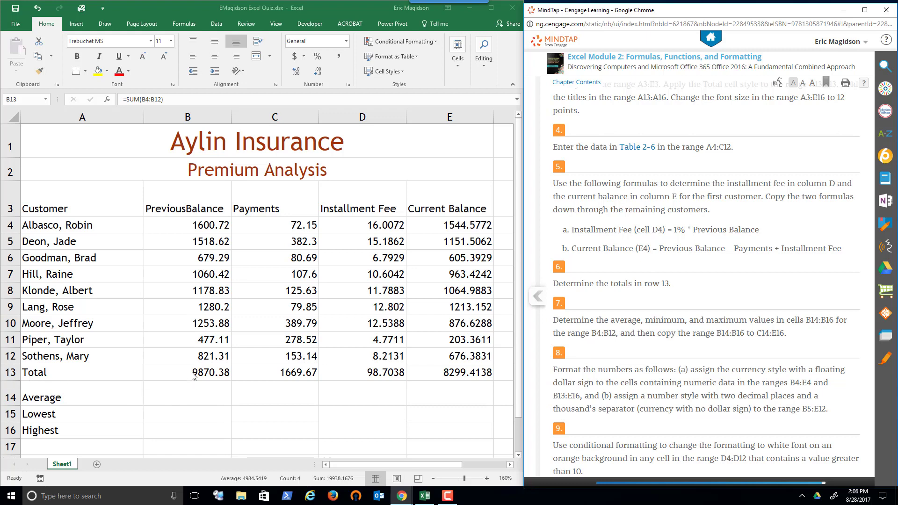
click(187, 391)
click(186, 391)
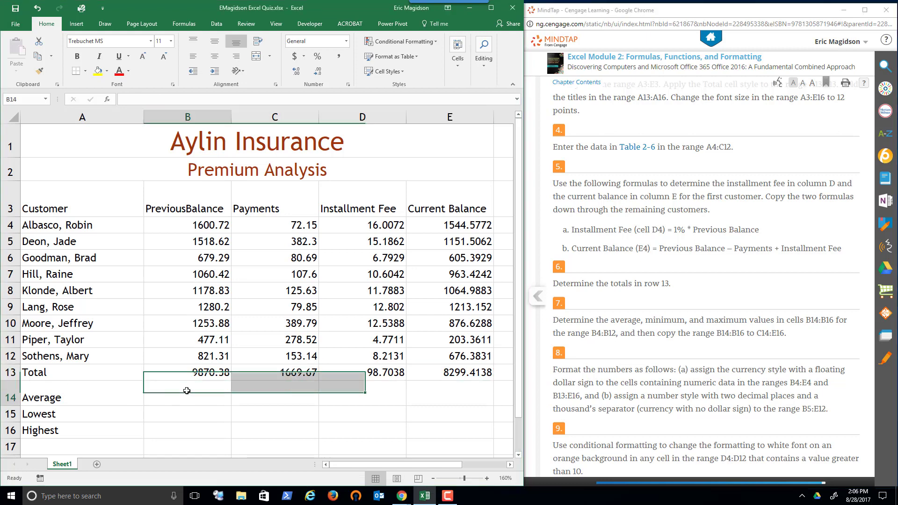
text(=Av)
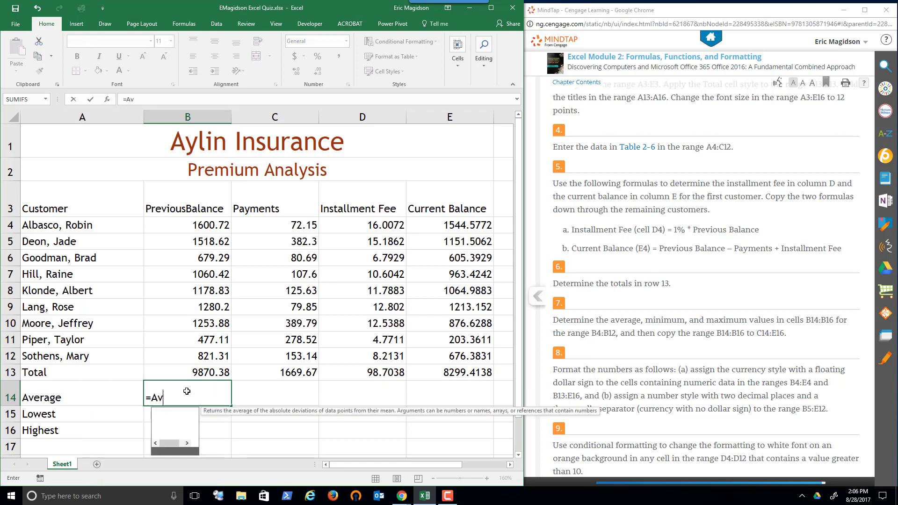
text(erage()
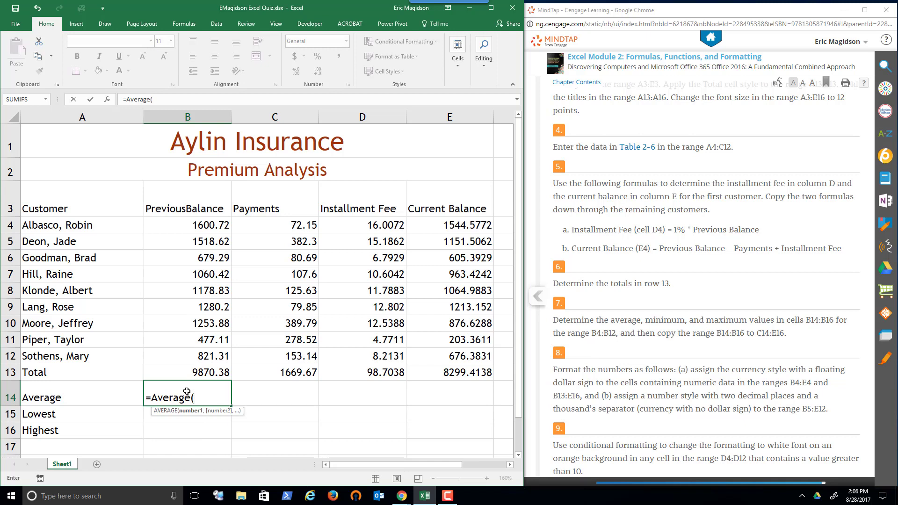
text(B4)
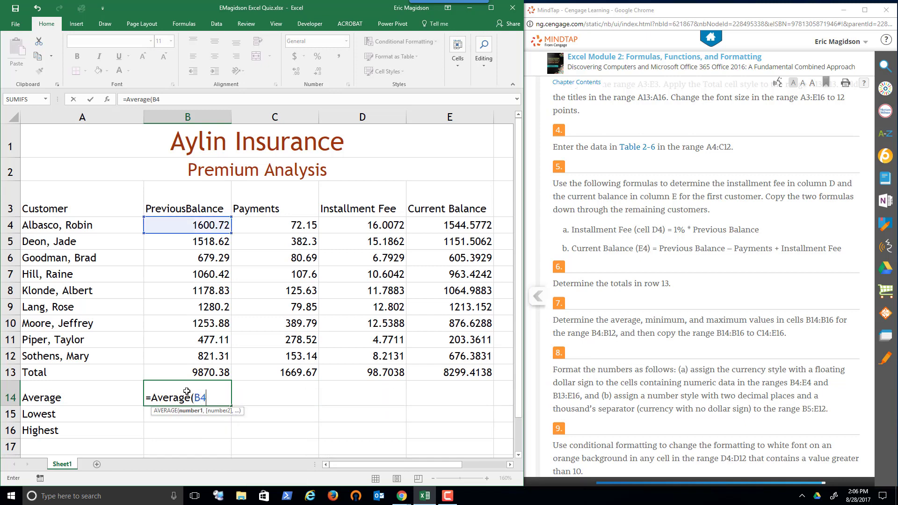
text(:B12)
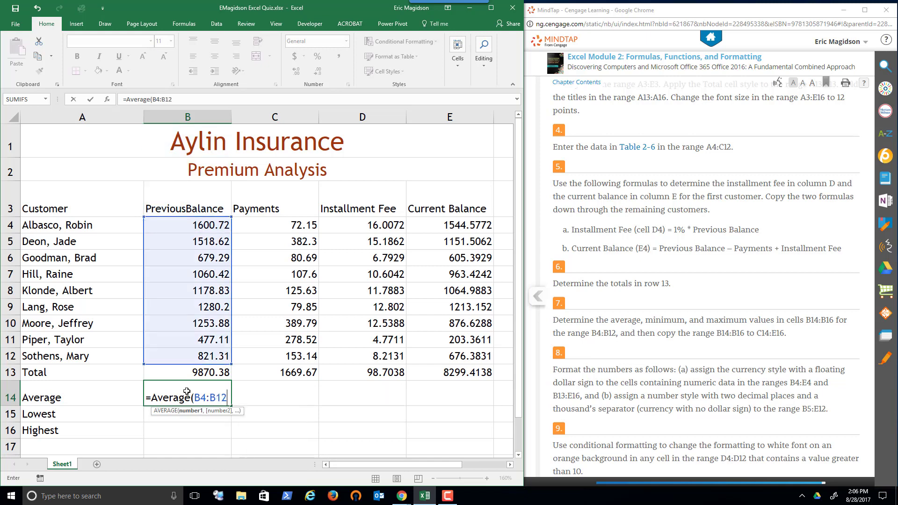
text())
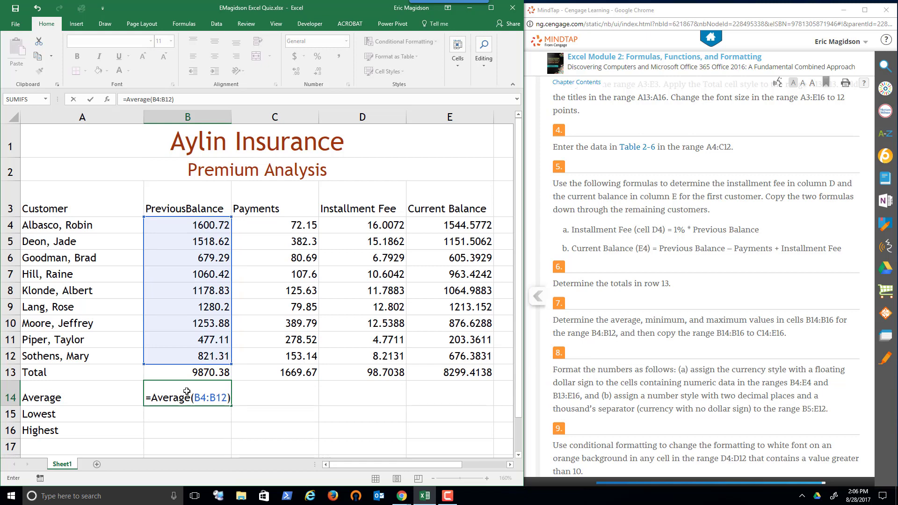
key(Return)
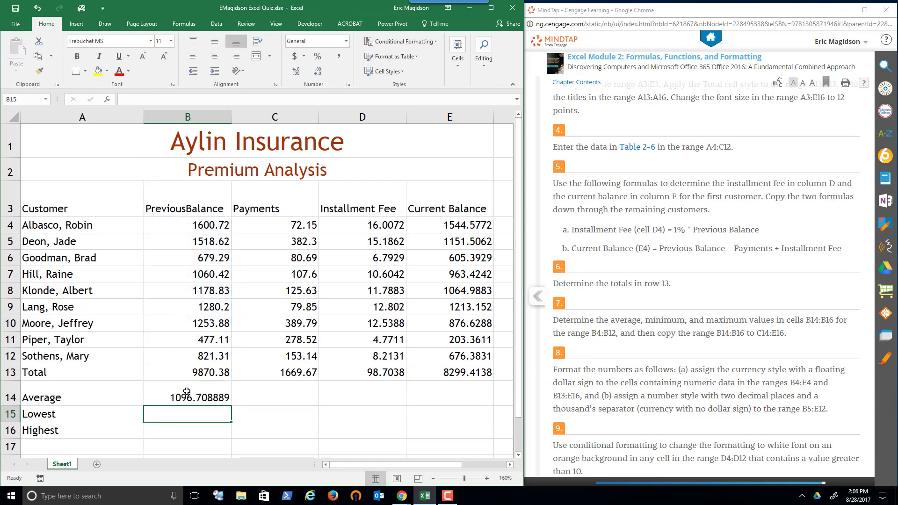
Enter the formula =MIN(B4:B12) in cell B15 for the lowest previous balance
text(=MIN)
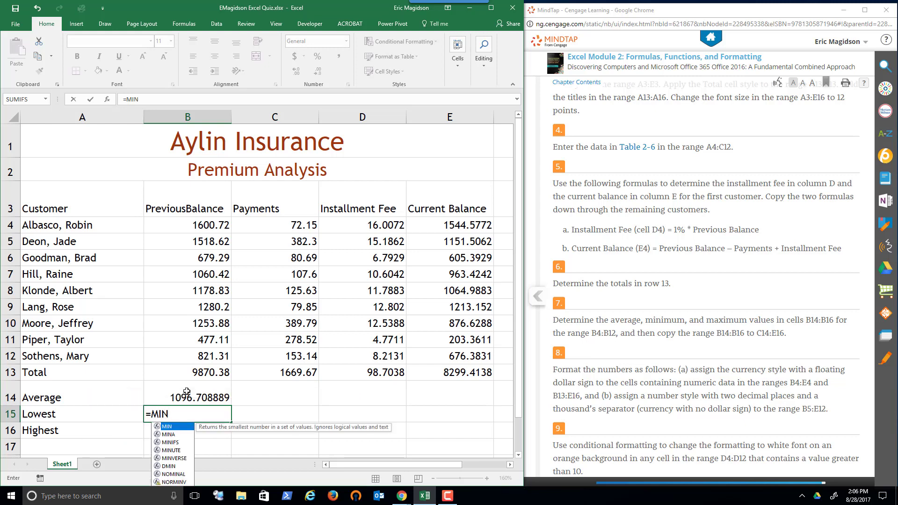
text(()
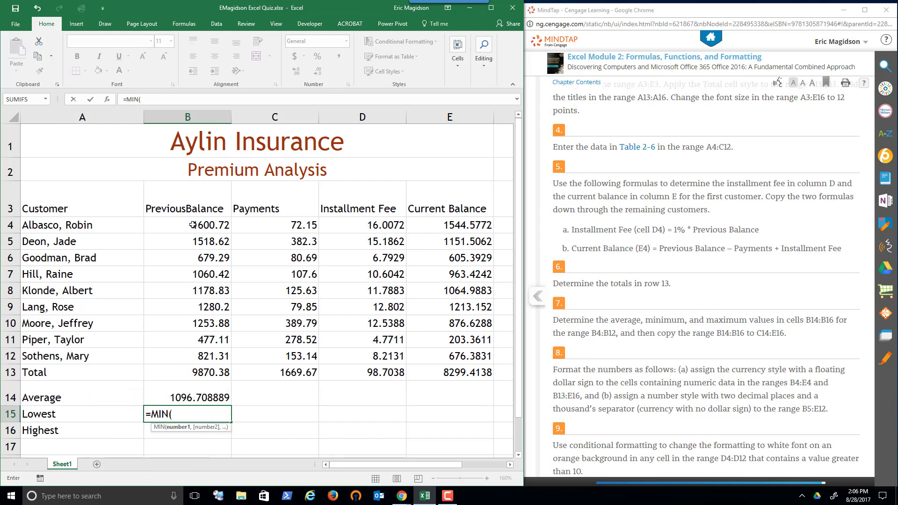
drag(193, 225, 212, 373)
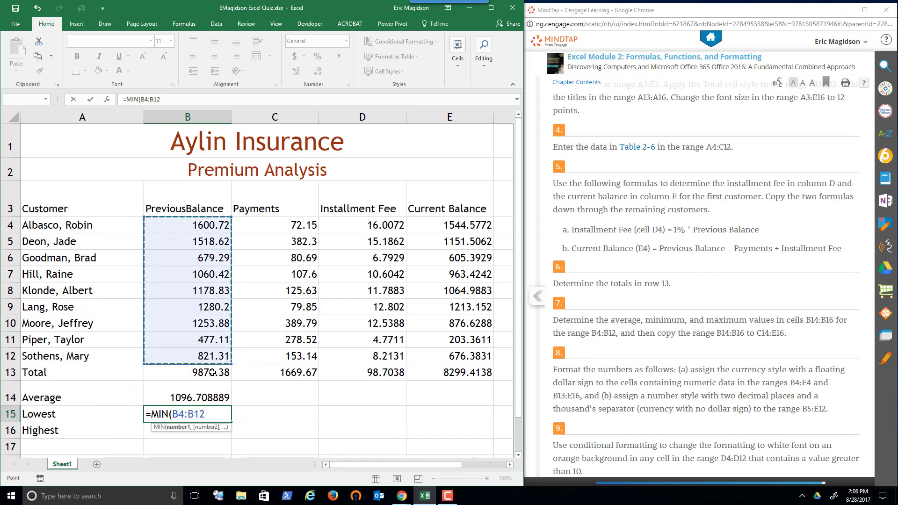
text())
key(Return)
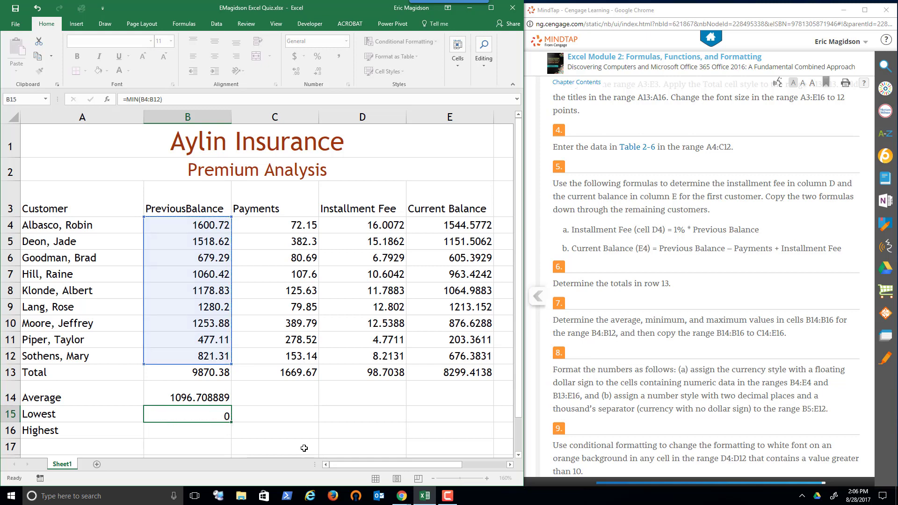
Enter the formula =MAX(B4:B12) in cell B16 for the highest previous balance
text(=)
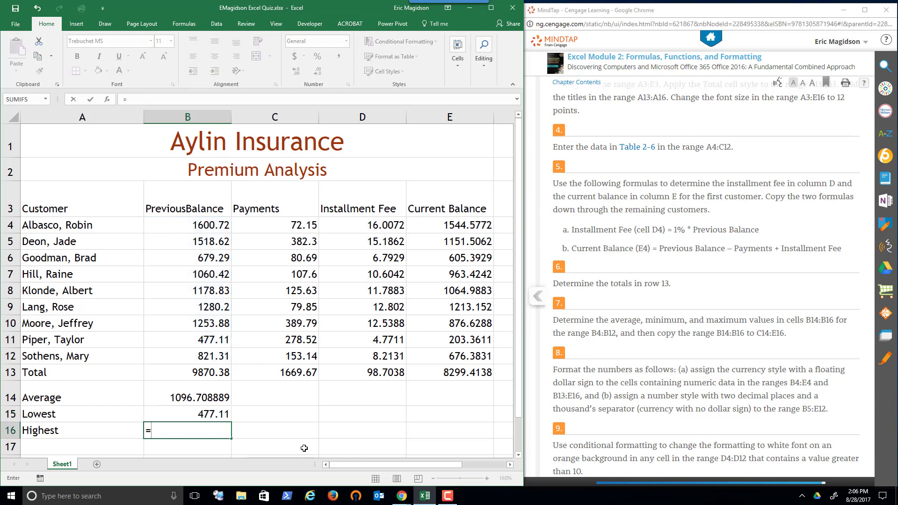
text(M)
key(BackSpace)
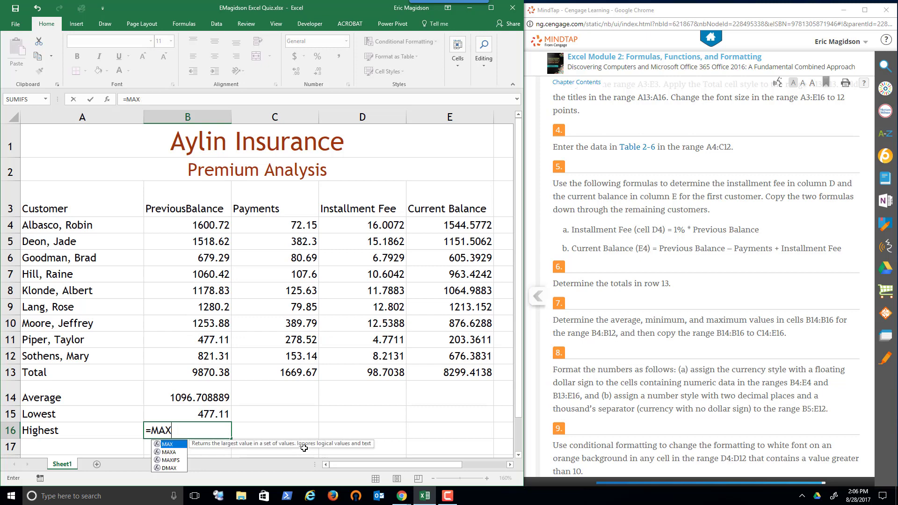
text((B4)
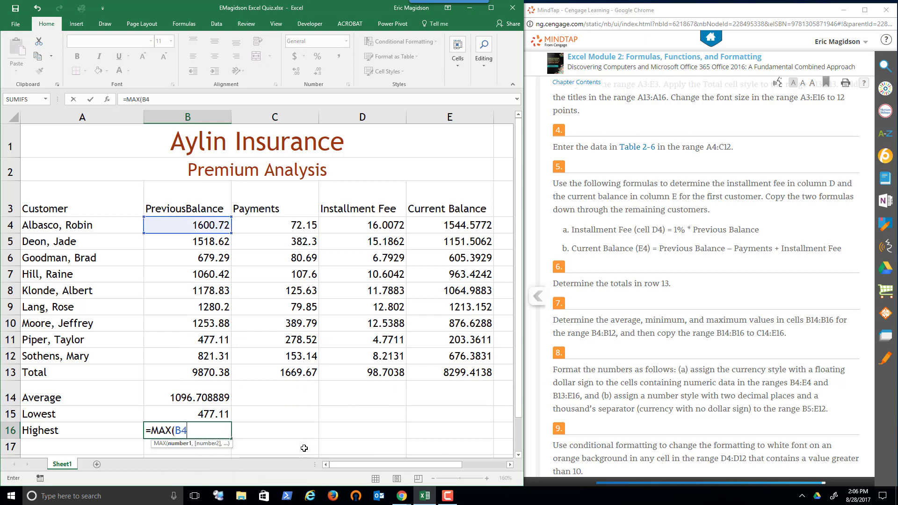
text(:B12))
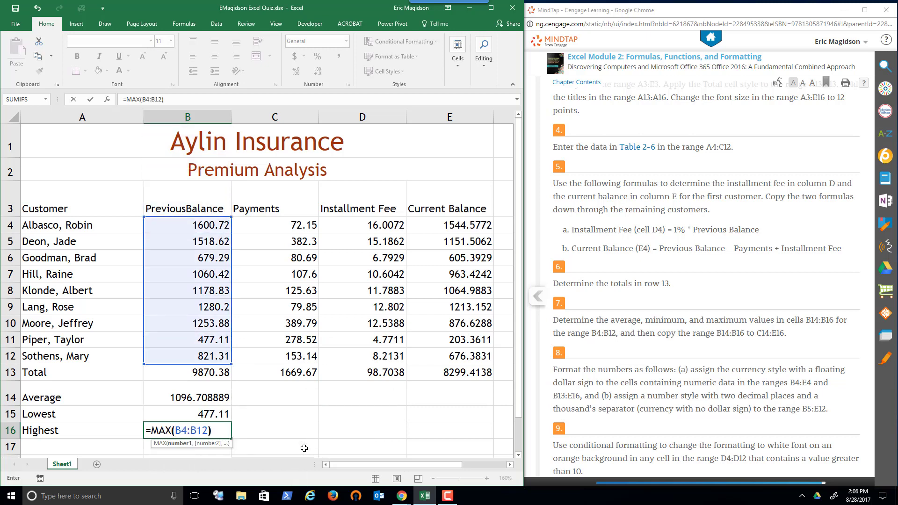
key(Return)
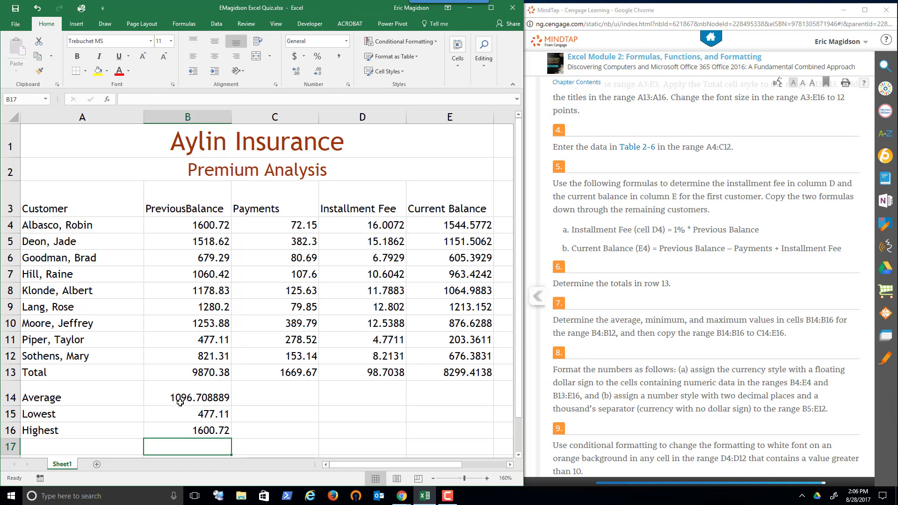
Copy the average, lowest and highest formulas from B14:B16 across to C14:E16
click(180, 401)
drag(182, 412, 478, 434)
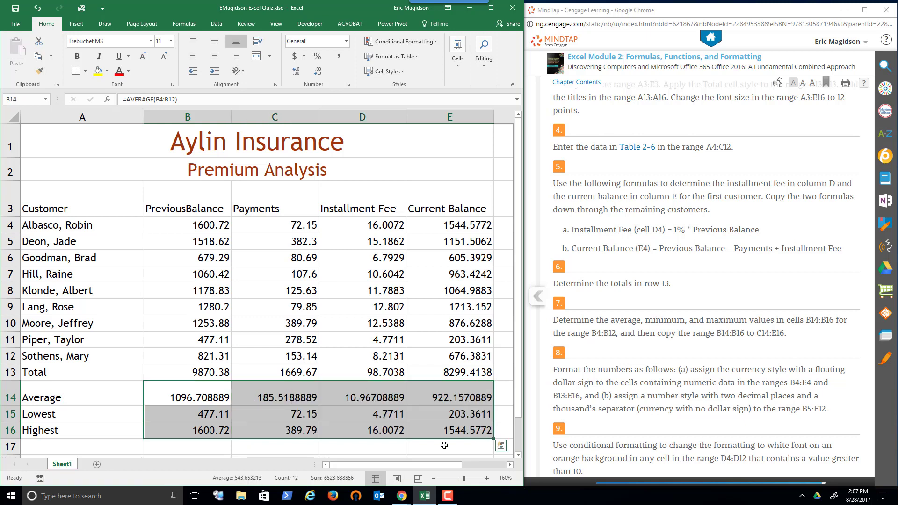
mouse_move(415, 465)
mouse_down()
mouse_move(456, 465)
mouse_move(406, 464)
mouse_up()
Following textbook task 8, apply the Currency number format to the first customer's values in B4:E4
click(617, 367)
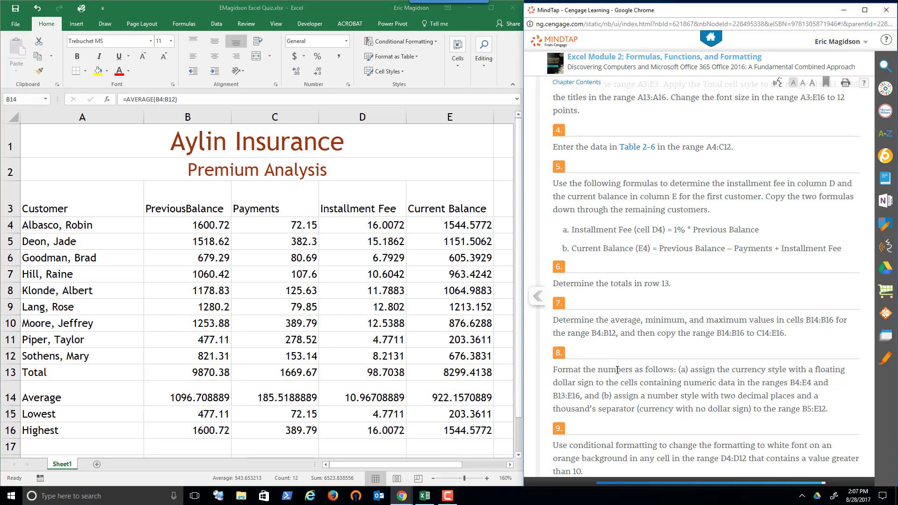
scroll(617, 370, down, 4)
scroll(617, 370, down, 1)
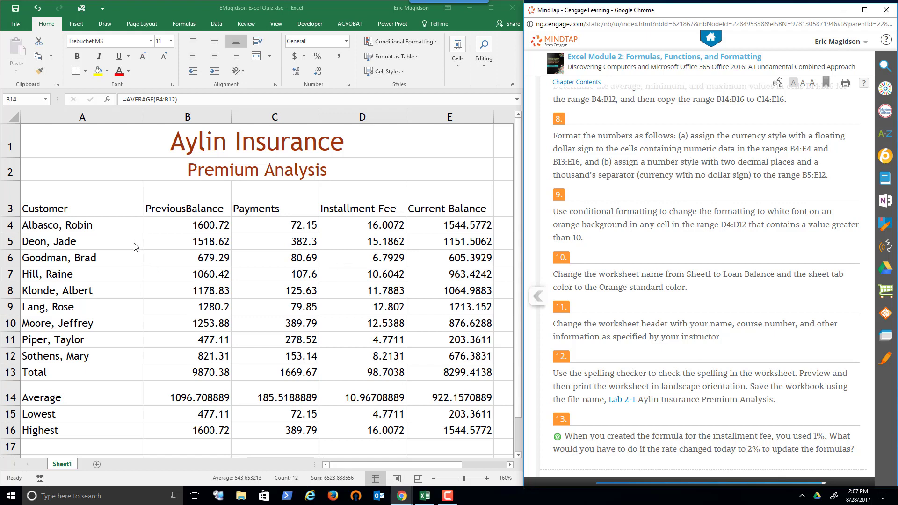
click(188, 226)
click(189, 225)
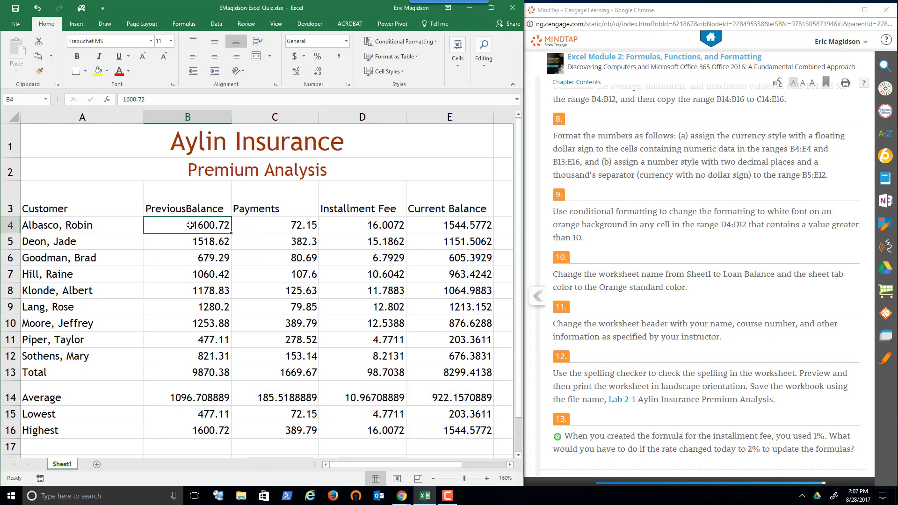
drag(189, 226, 422, 218)
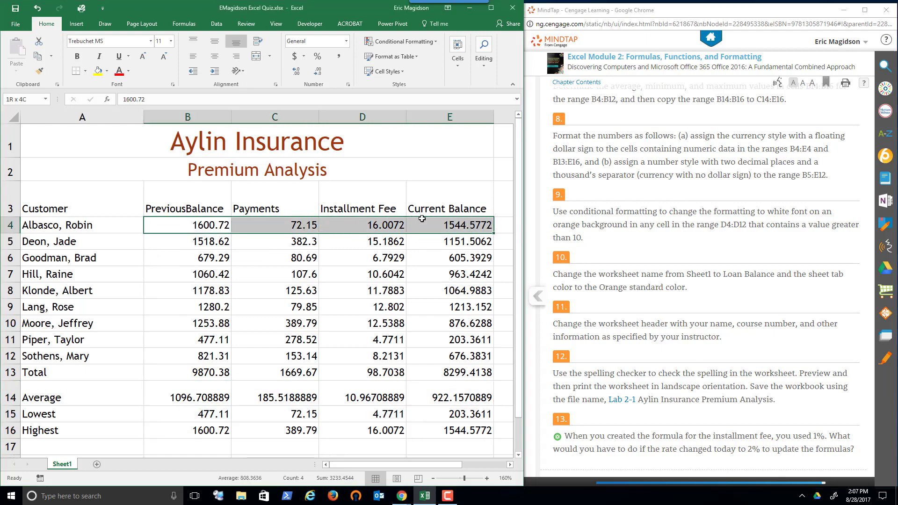
click(347, 42)
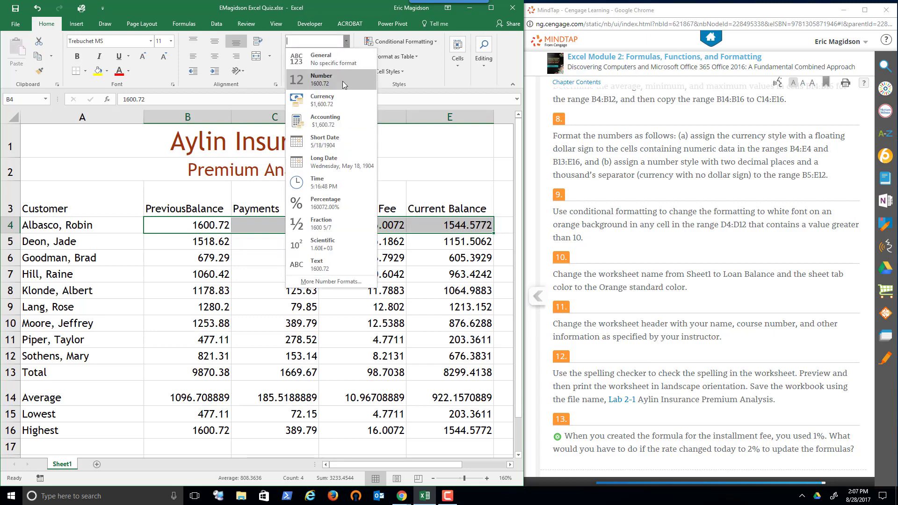
click(339, 103)
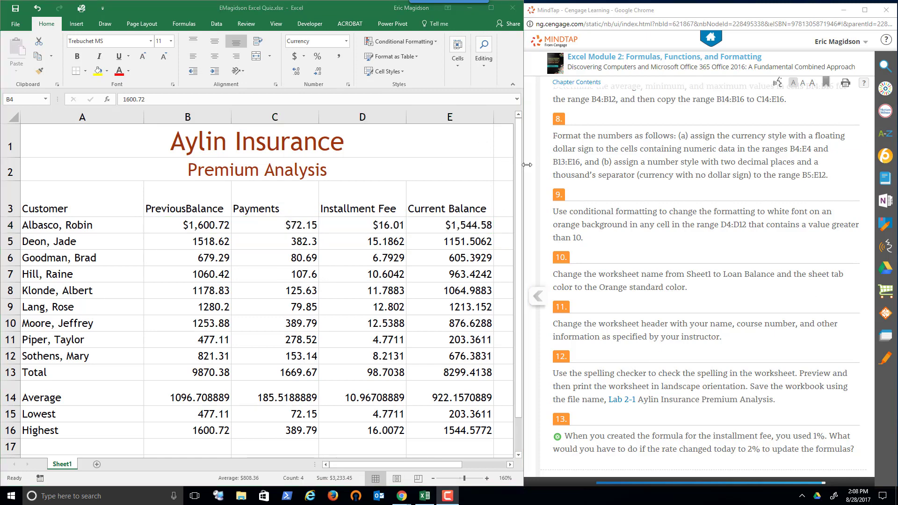
Apply the Currency number format to the totals in B13:E13
click(163, 374)
drag(163, 374, 424, 371)
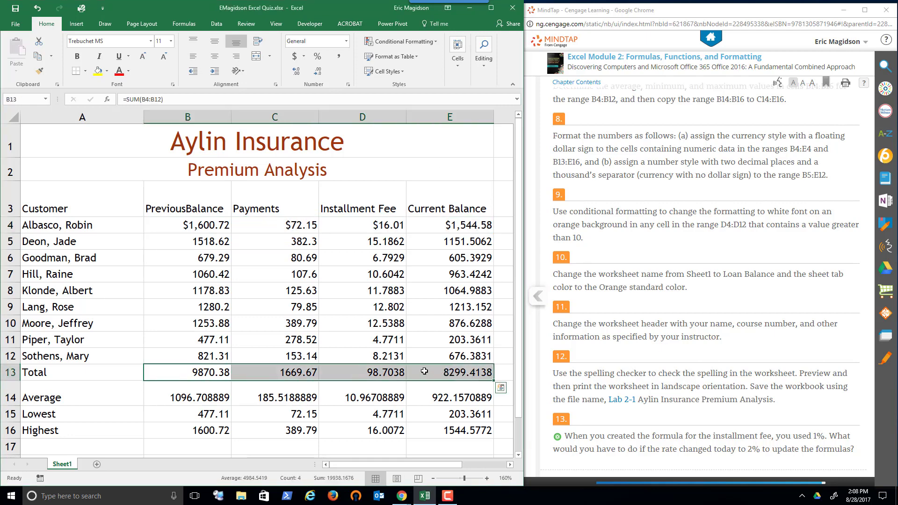
click(349, 42)
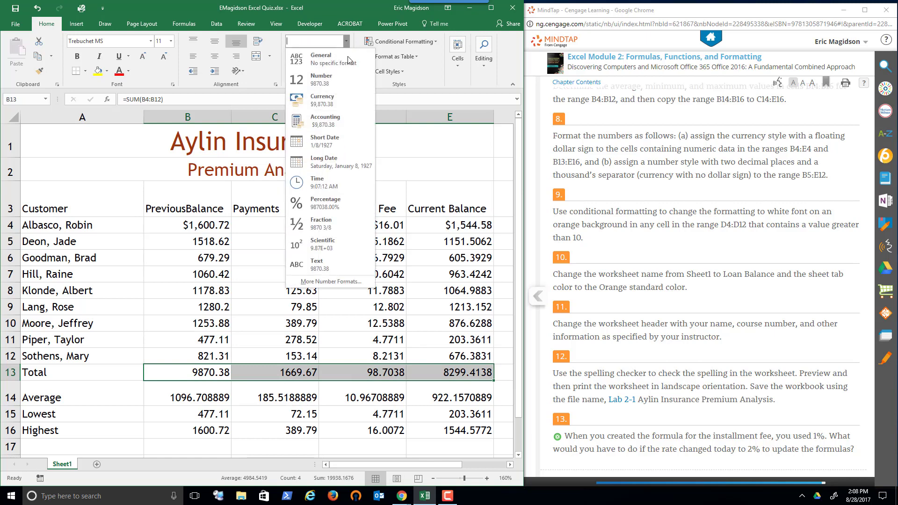
click(342, 98)
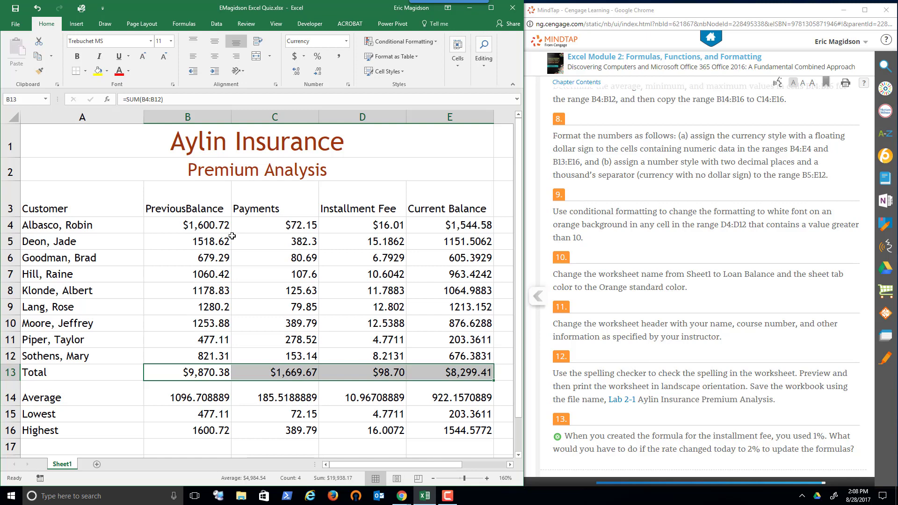
Format B5:E12 as Currency with two decimal places and the symbol set to None
click(184, 242)
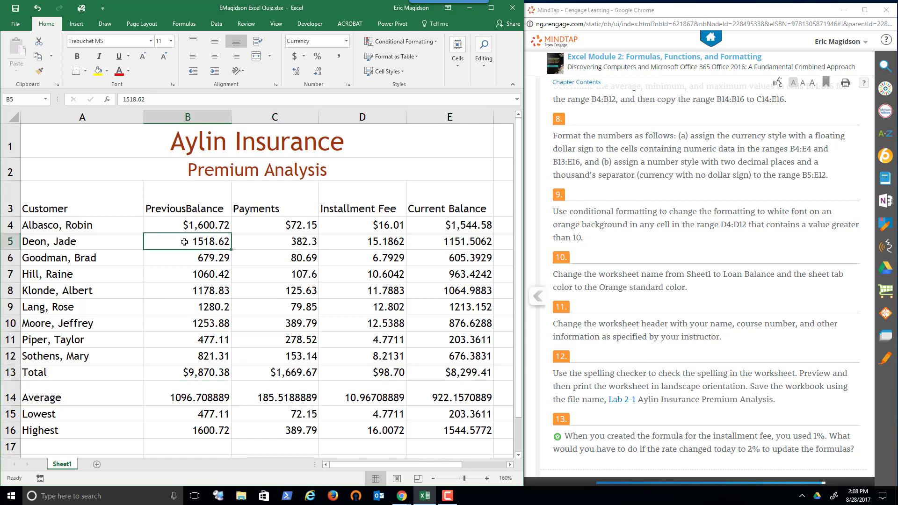
drag(184, 241, 434, 351)
right_click(332, 281)
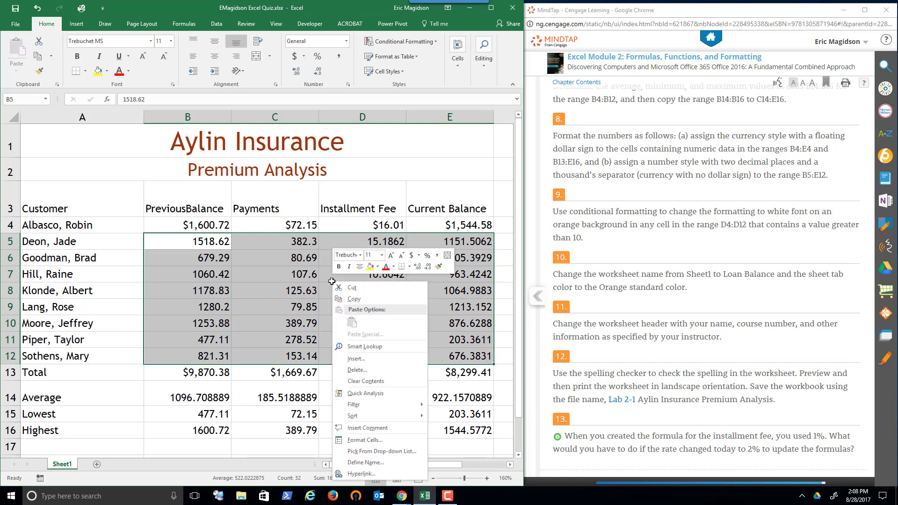
click(363, 440)
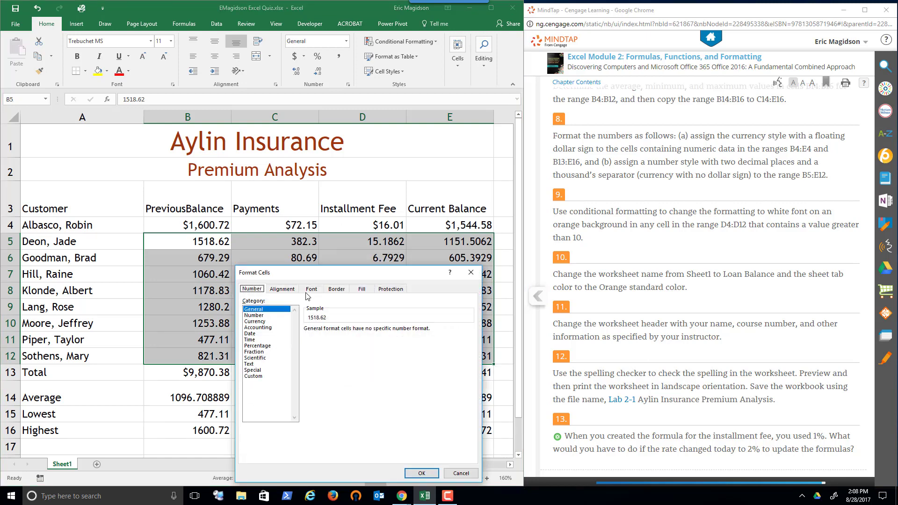
click(256, 322)
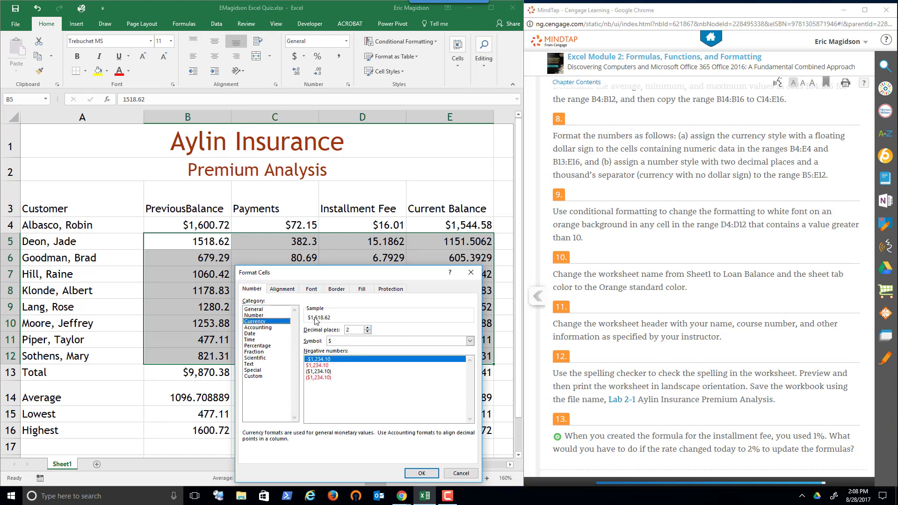
click(470, 340)
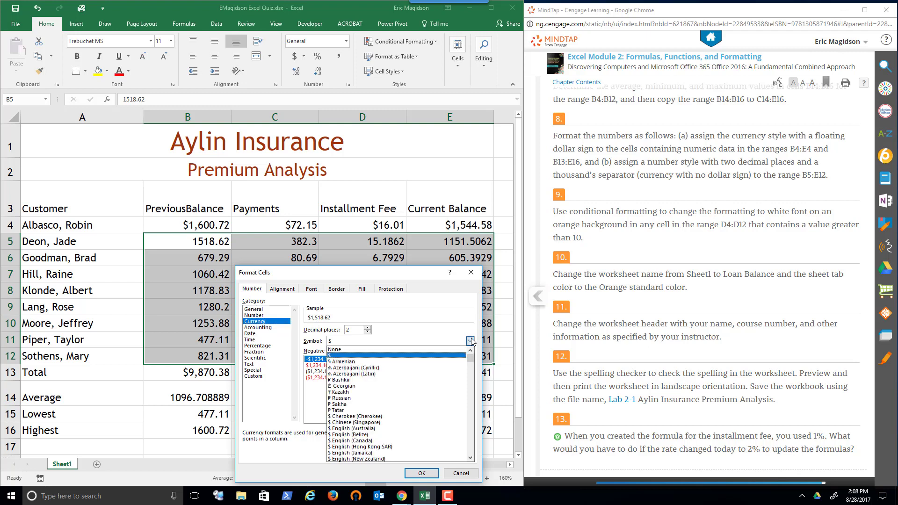
click(448, 350)
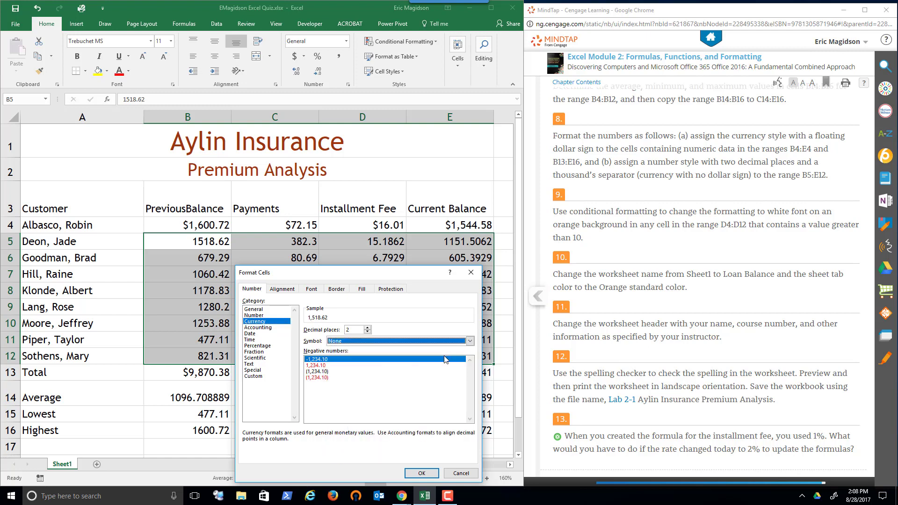
click(427, 473)
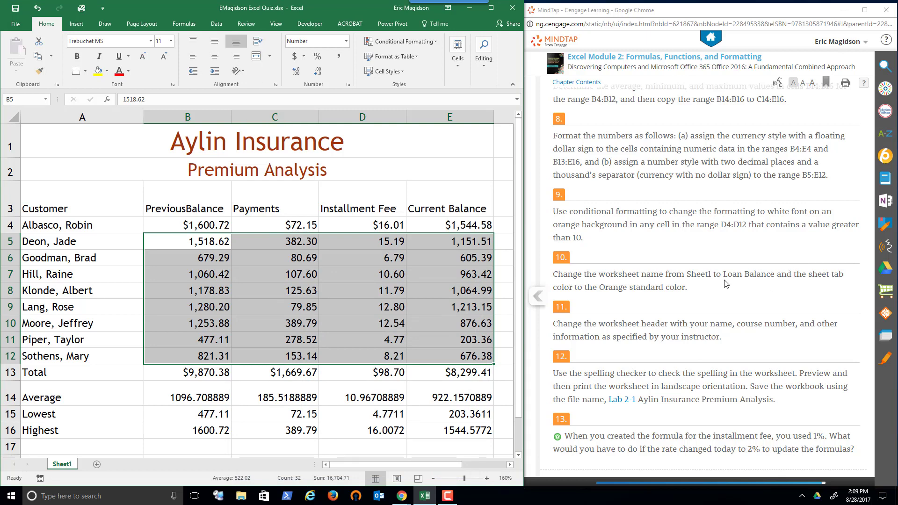
Following textbook task 9, create a conditional formatting rule for D4:D12 that formats only cells with a value greater than 10
click(711, 195)
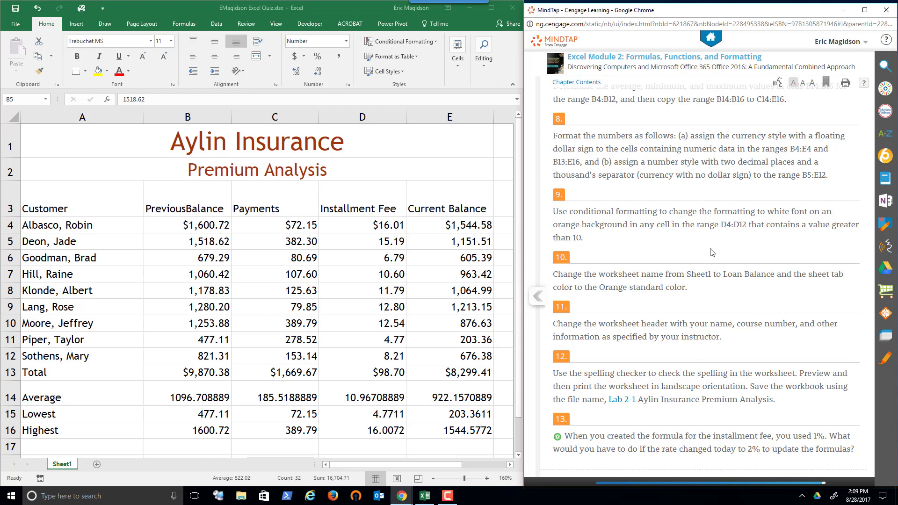
key(alt+Tab)
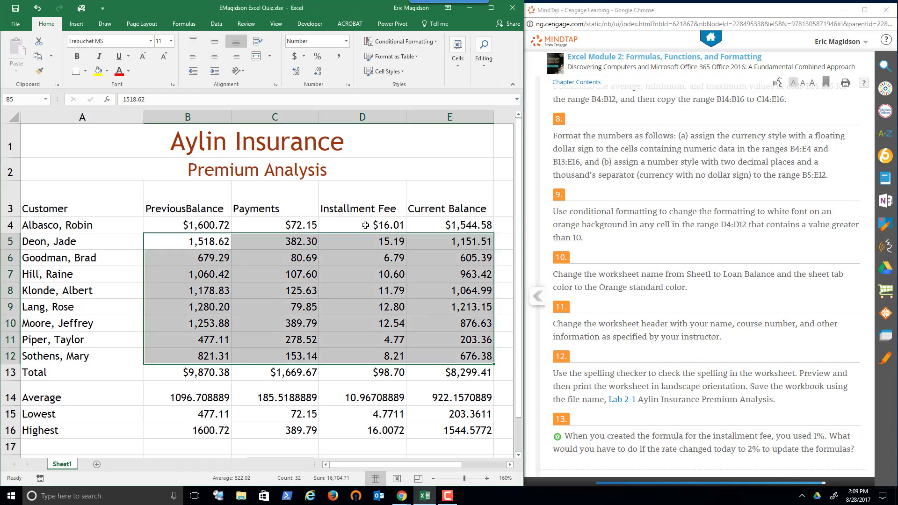
click(365, 225)
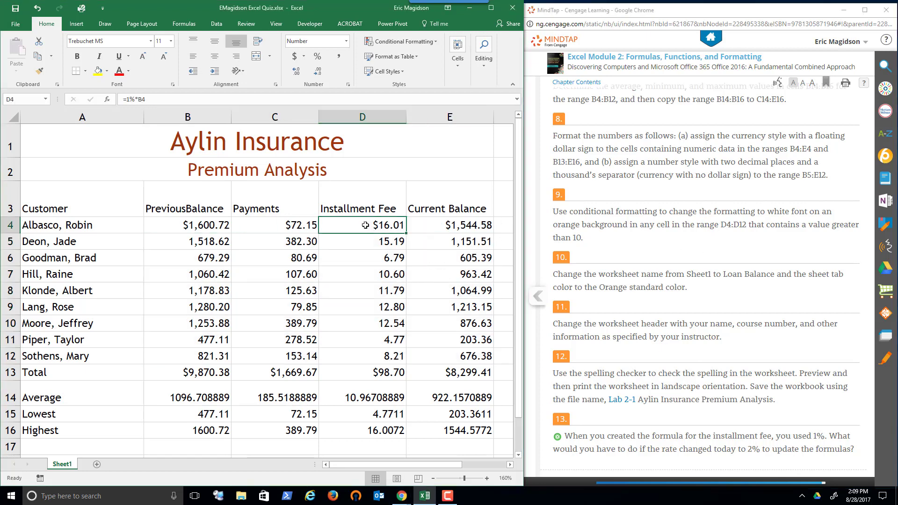
drag(366, 225, 367, 356)
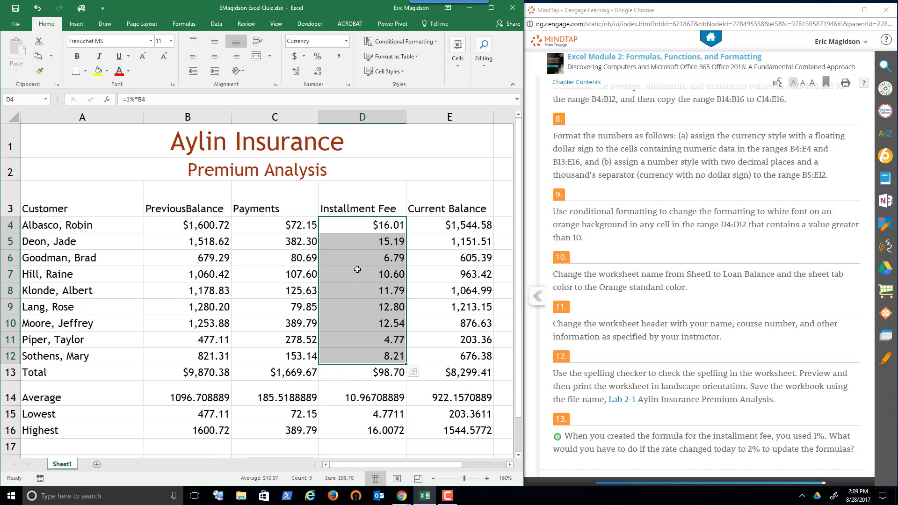
click(434, 43)
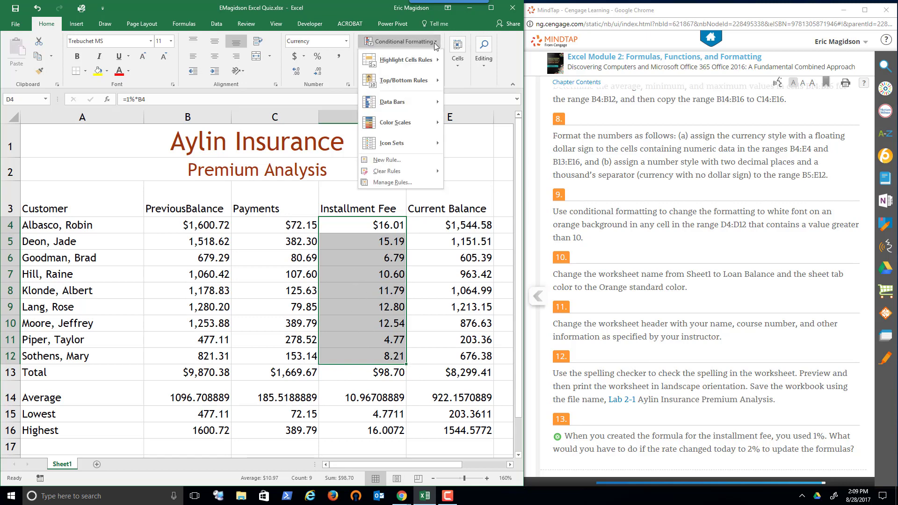
click(405, 160)
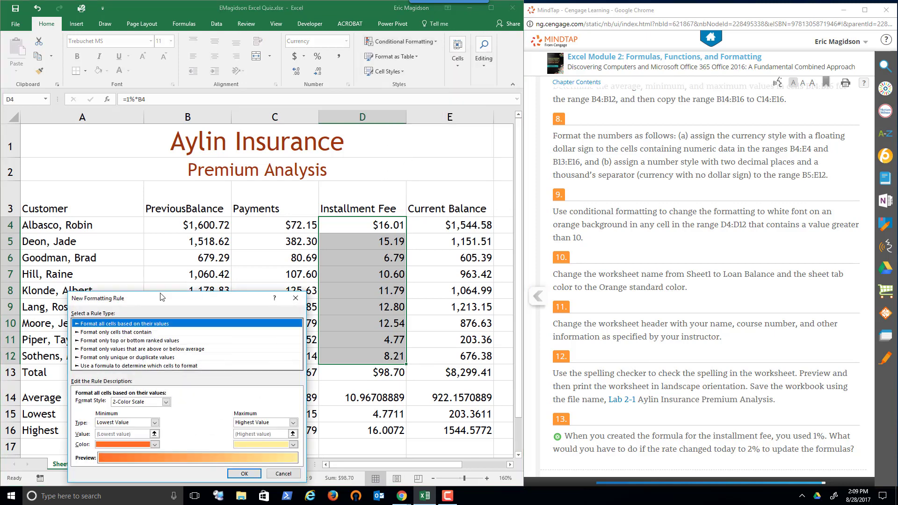
click(114, 332)
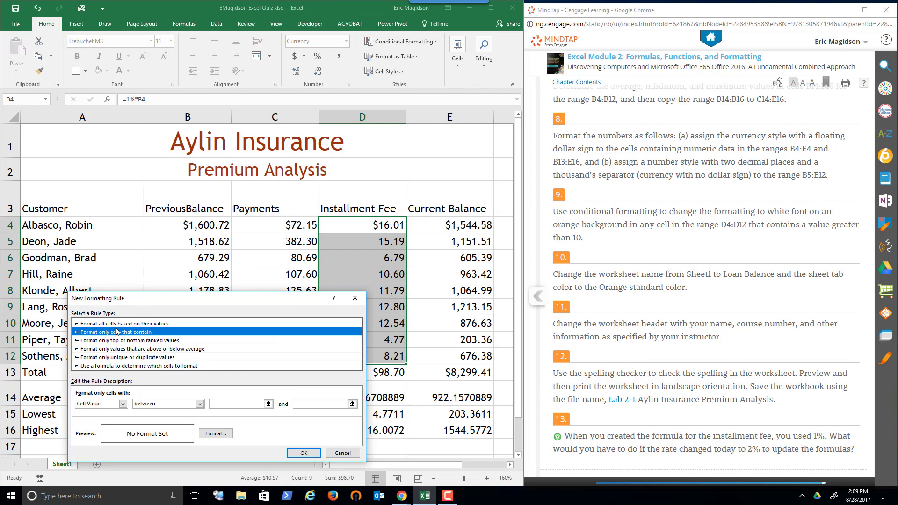
click(200, 404)
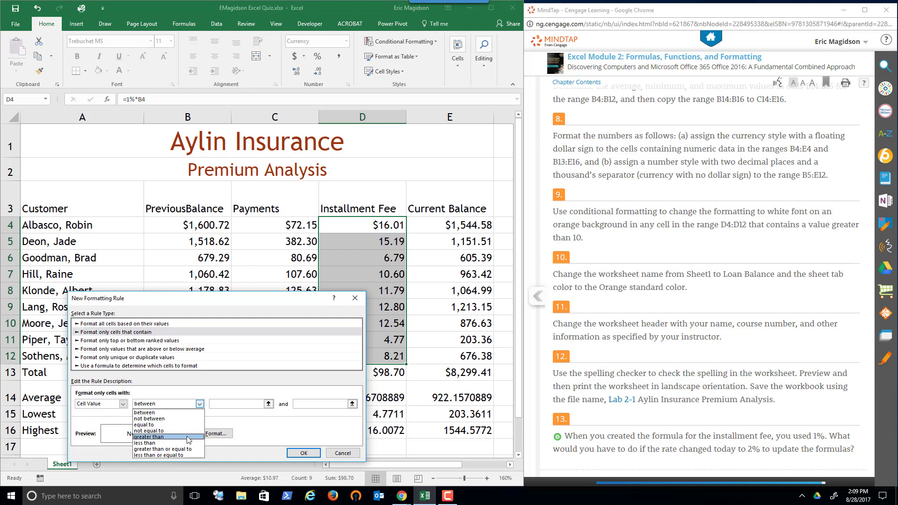
click(154, 436)
click(233, 403)
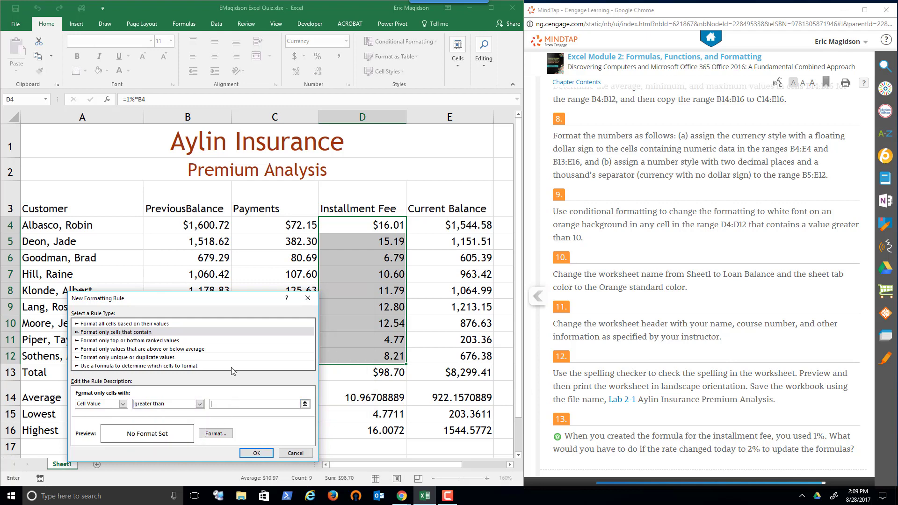
text(10)
Give the greater-than-10 rule for D4:D12 a white font and an Orange standard fill, and apply the rule
click(213, 435)
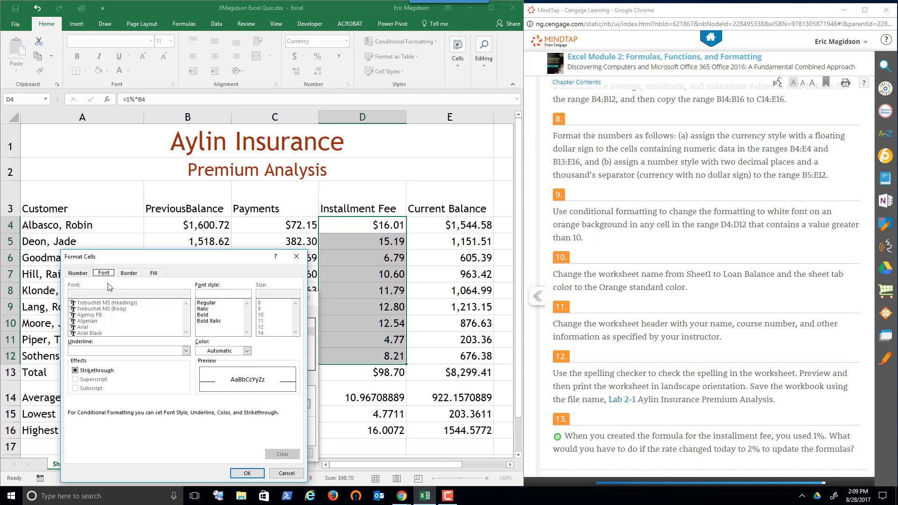
click(247, 351)
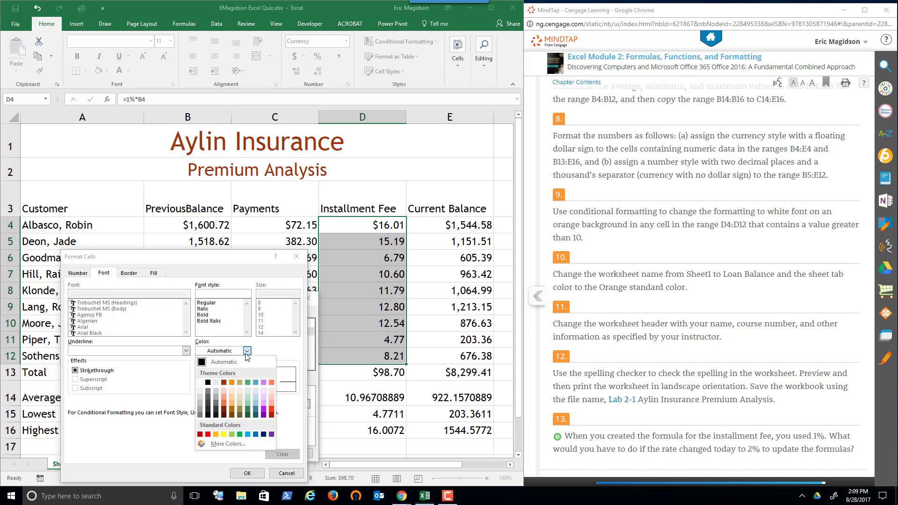
click(200, 383)
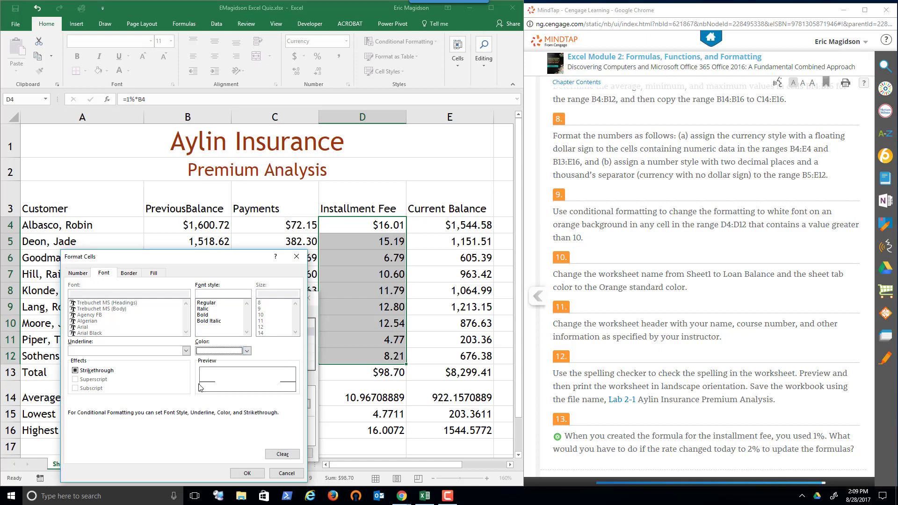
click(154, 273)
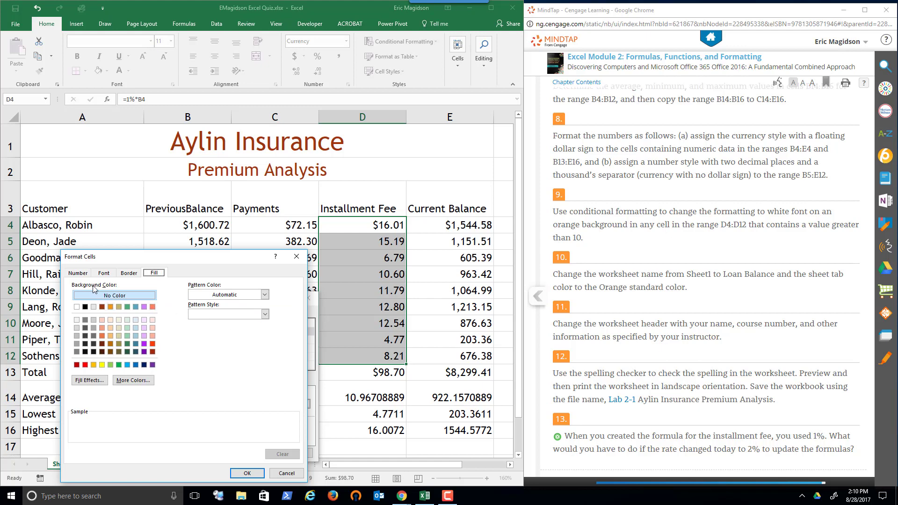
click(94, 365)
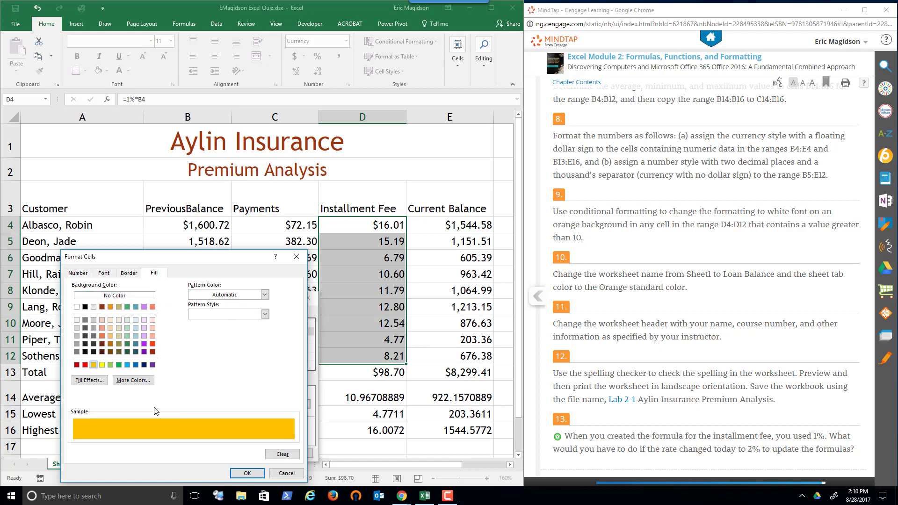
click(252, 474)
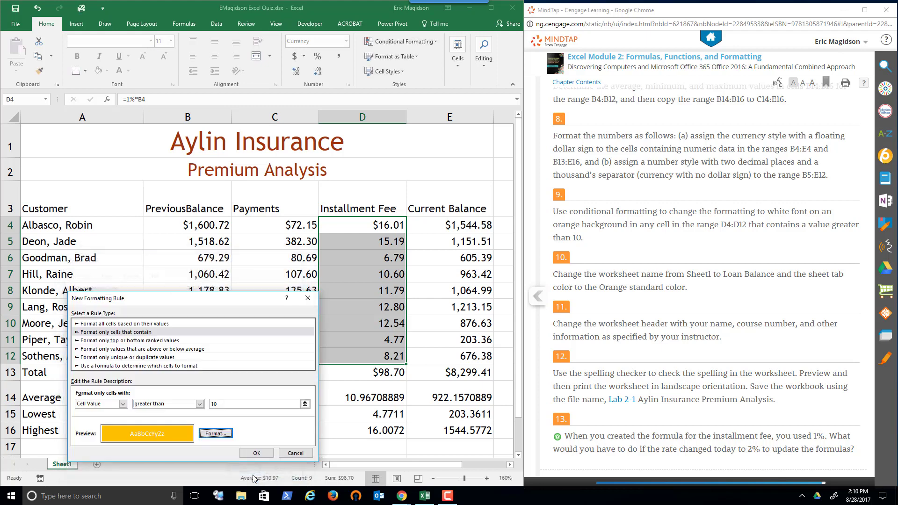
click(269, 452)
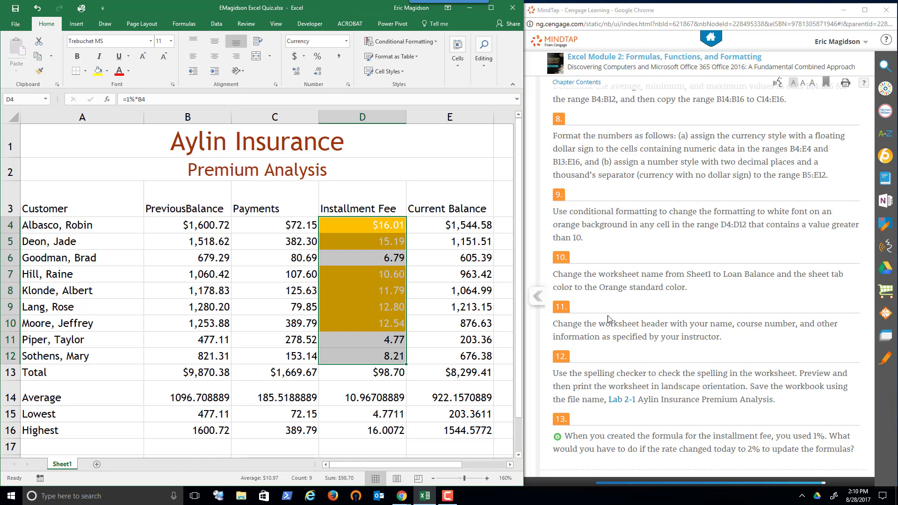
Following textbook task 11, enter the author's full name in the left header section and "CIS120 Computer Concepts" in the center section
click(644, 308)
scroll(643, 308, down, 1)
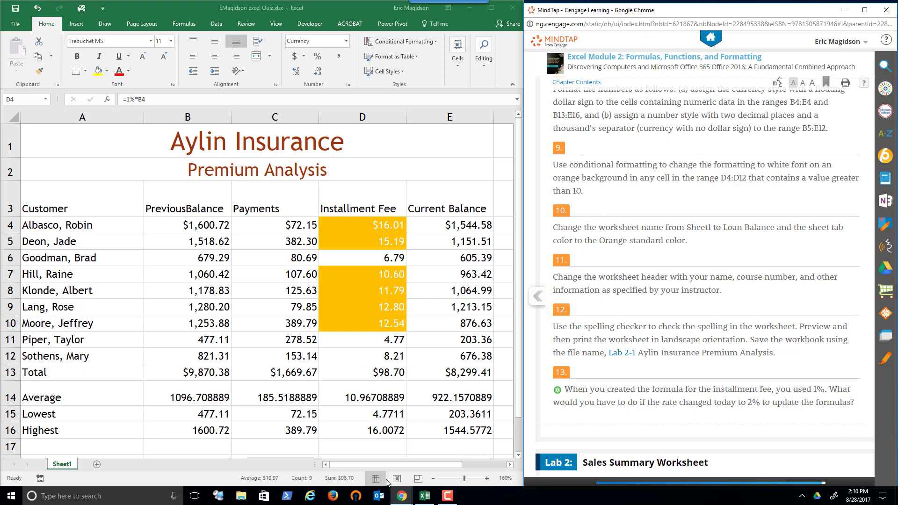
click(282, 451)
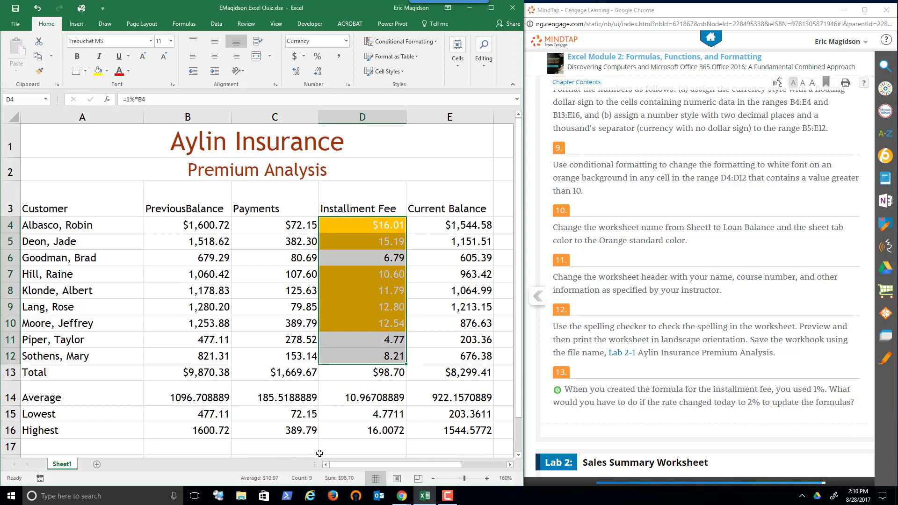
click(397, 479)
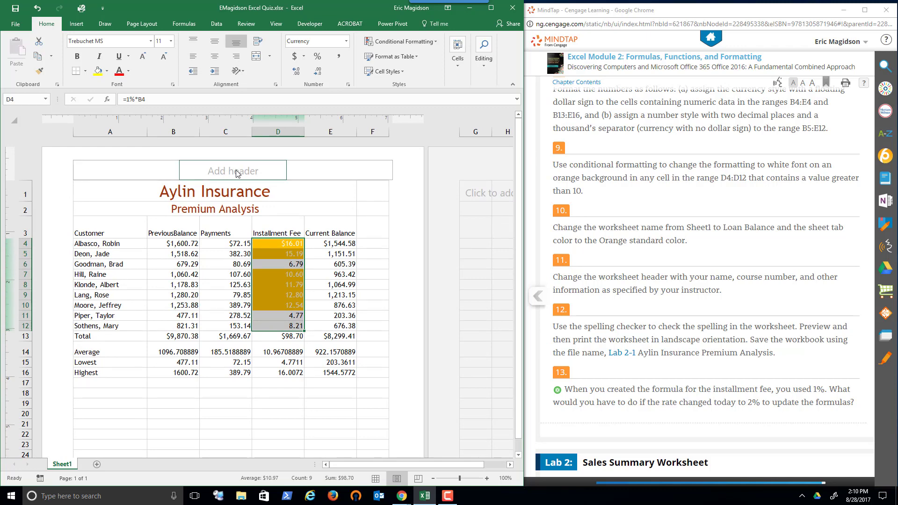
click(163, 170)
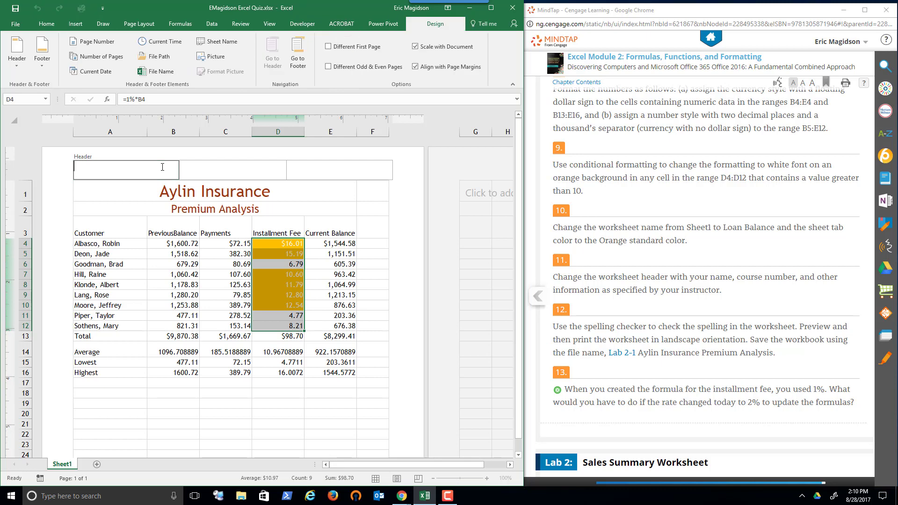
text(Eric Magidson)
key(Tab)
text(CIS120)
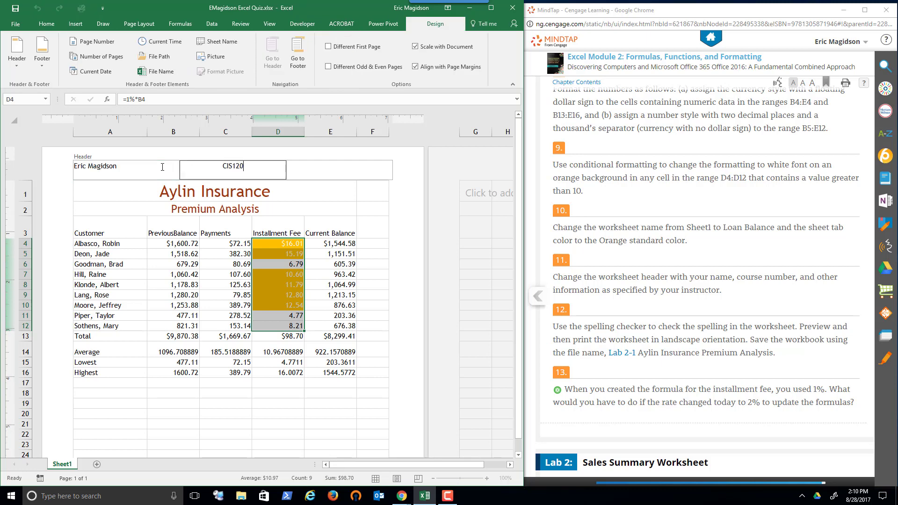
text( Computer Concepts)
Insert the current date field in the right header section and return the worksheet to Normal view
key(Tab)
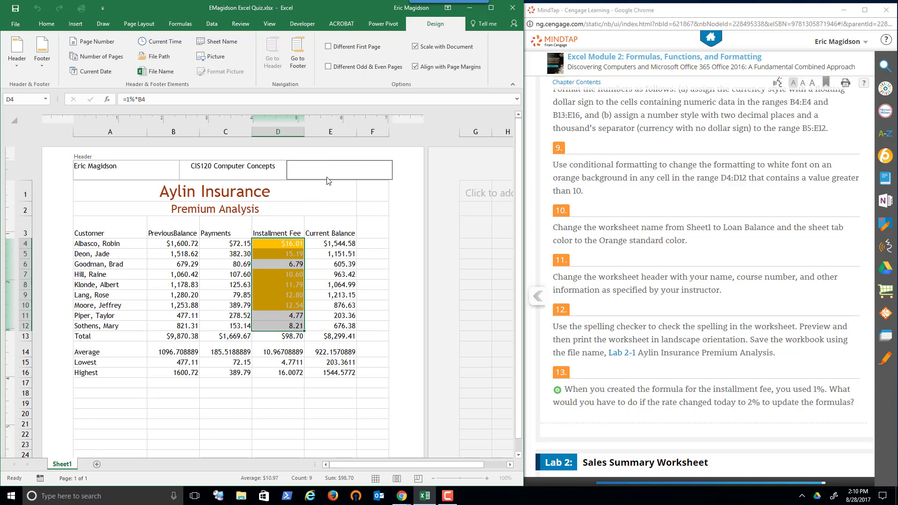
click(96, 71)
click(372, 244)
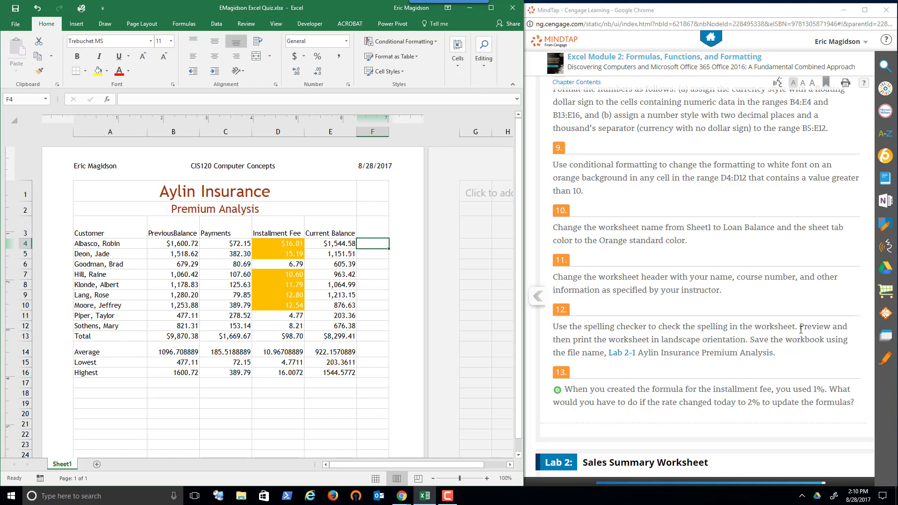
click(374, 482)
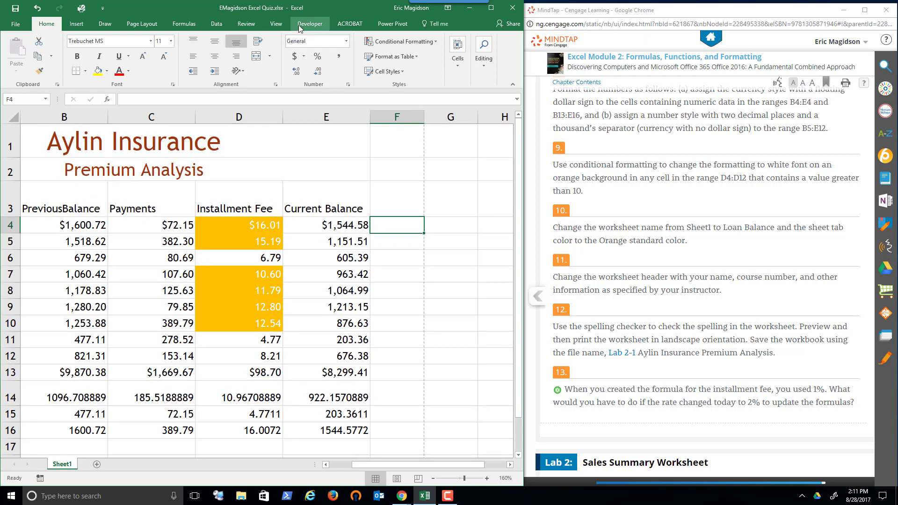
Following textbook task 12, spell-check the whole worksheet, continuing from its beginning and ignoring each flagged customer name once
click(274, 24)
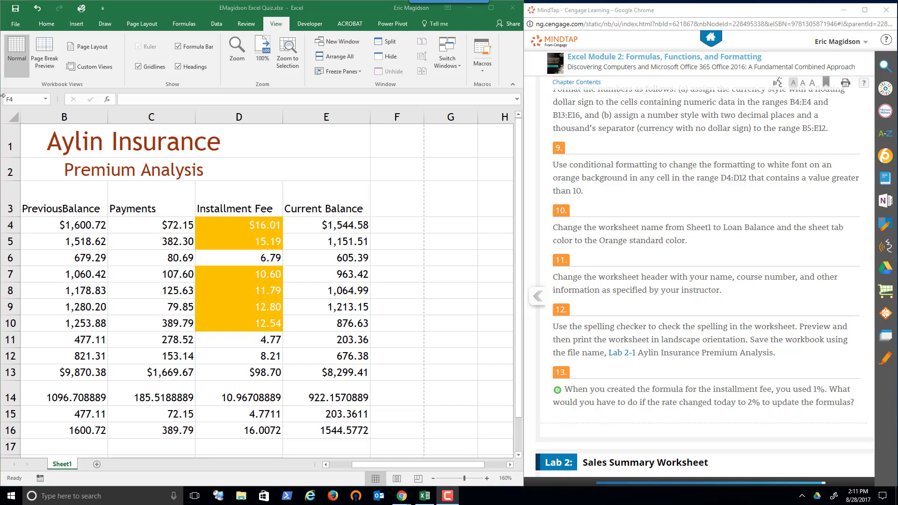
click(246, 23)
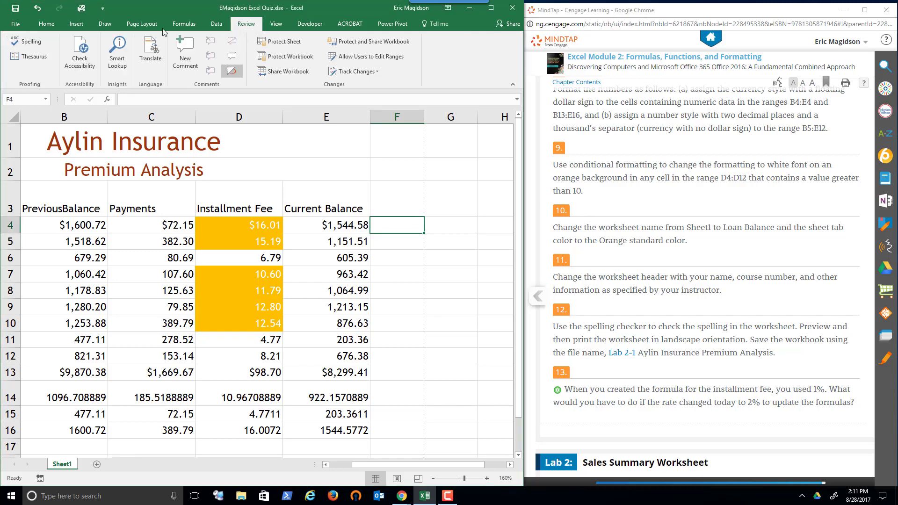
click(27, 43)
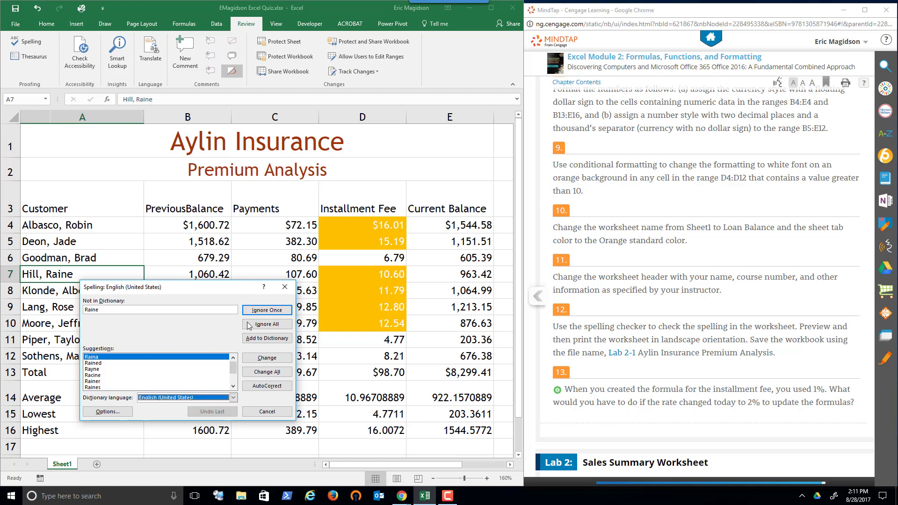
click(266, 311)
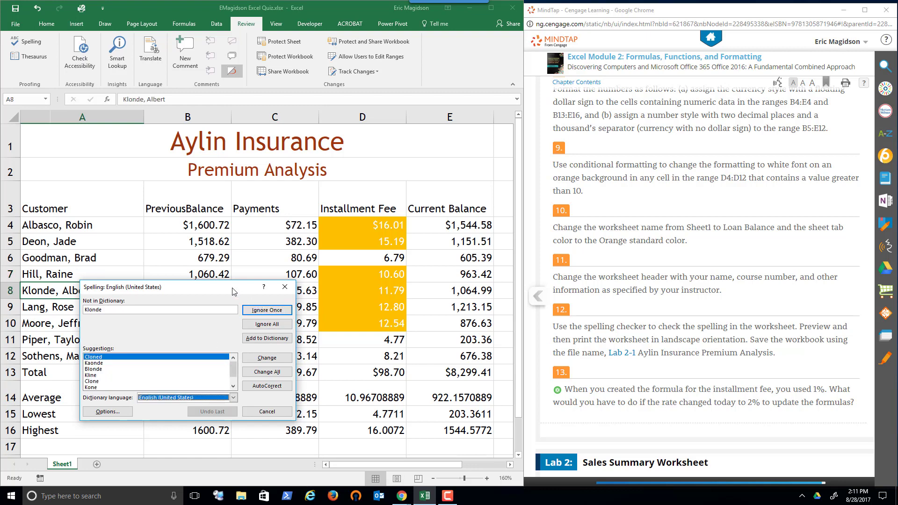
drag(233, 291, 326, 296)
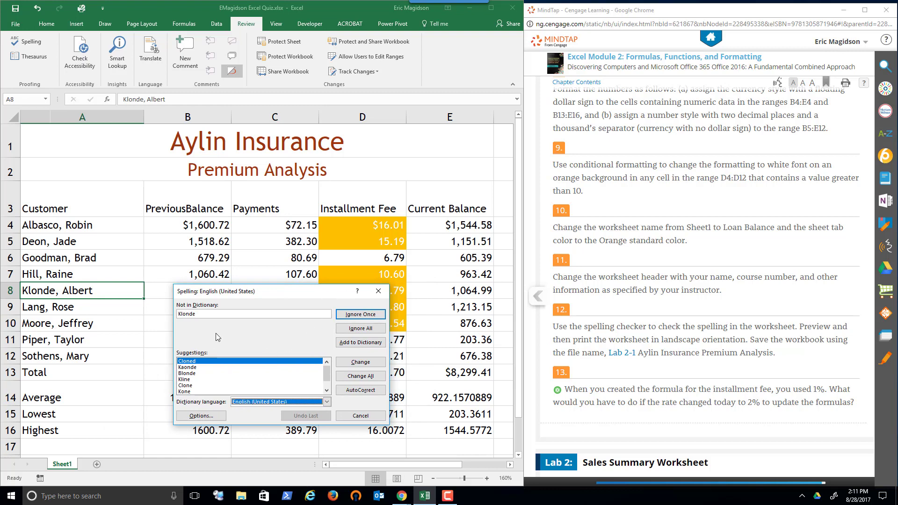
click(369, 316)
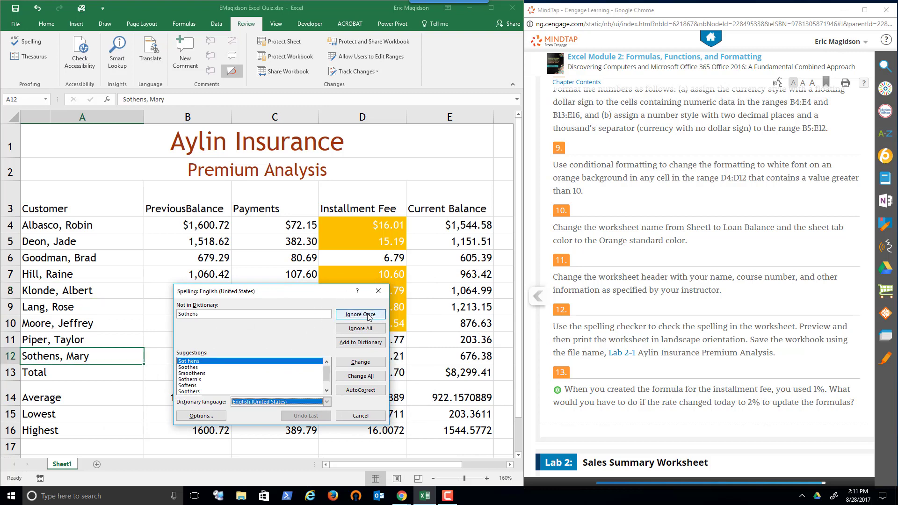
click(369, 315)
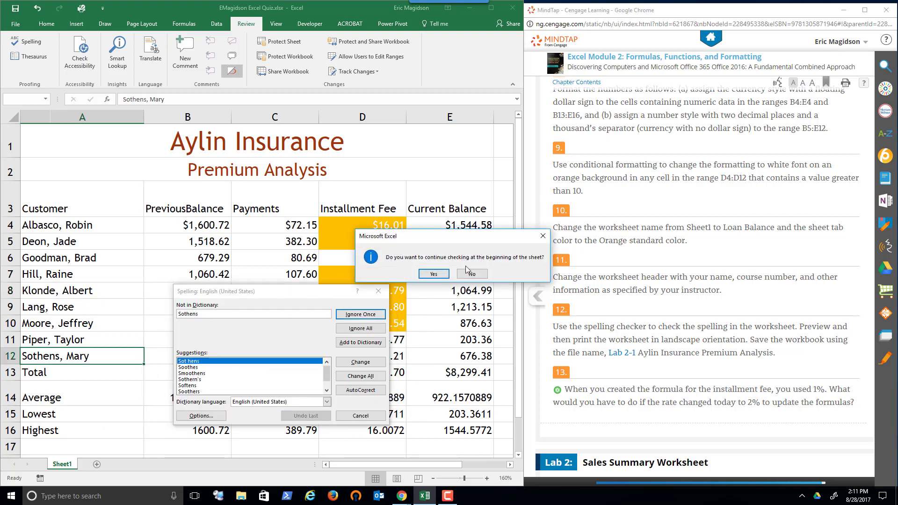
click(435, 274)
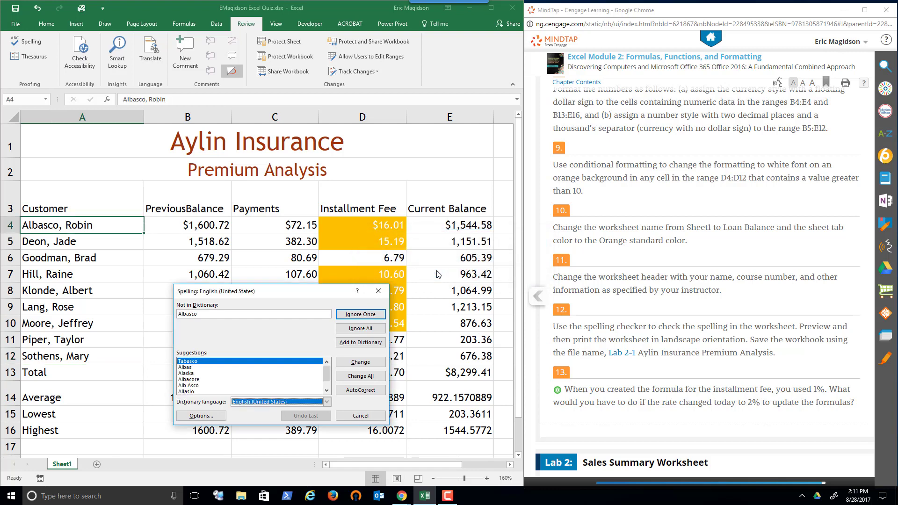
click(356, 314)
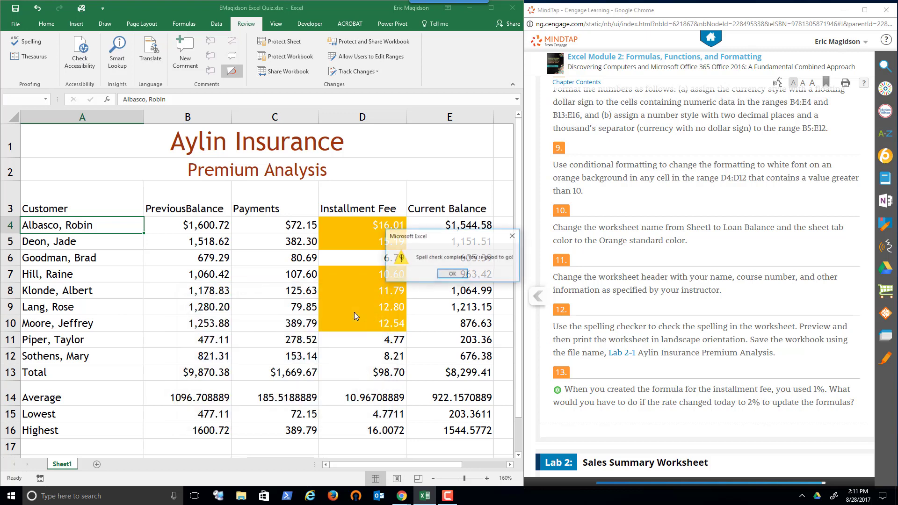
click(452, 274)
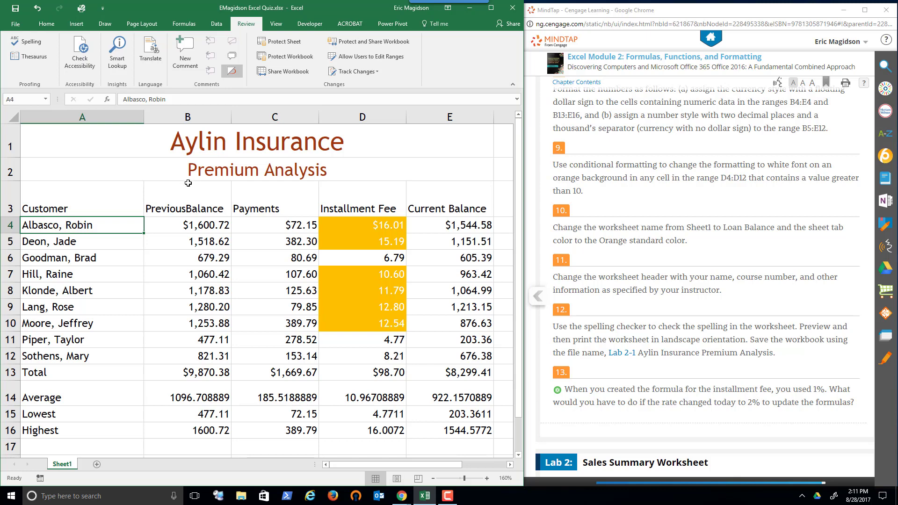
Set the worksheet's page orientation to Landscape
click(143, 24)
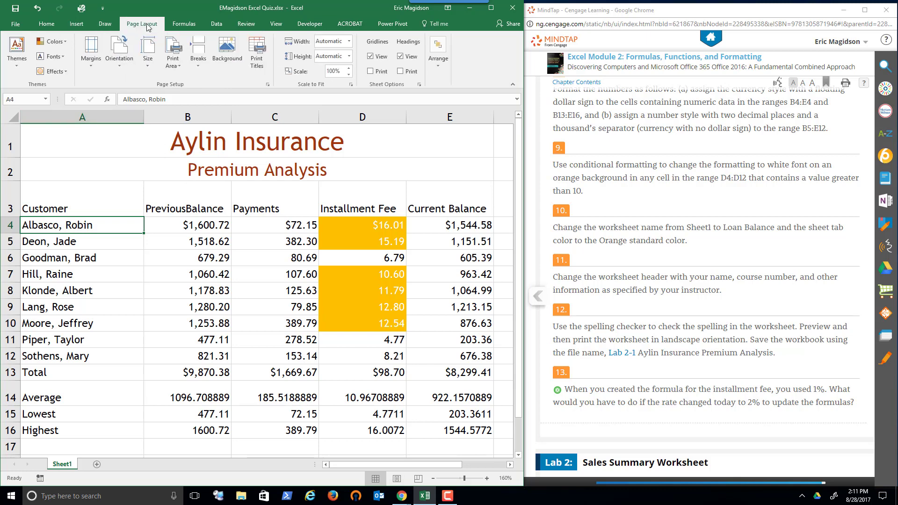
click(119, 52)
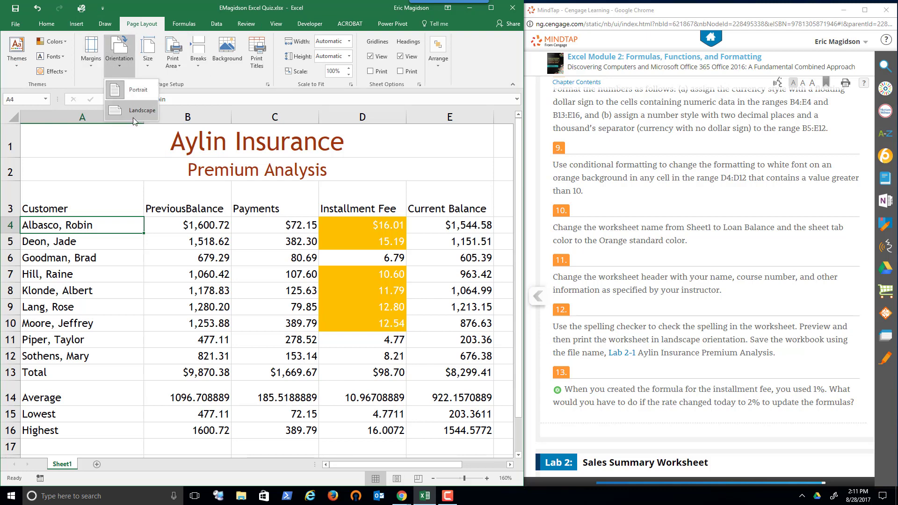
click(133, 108)
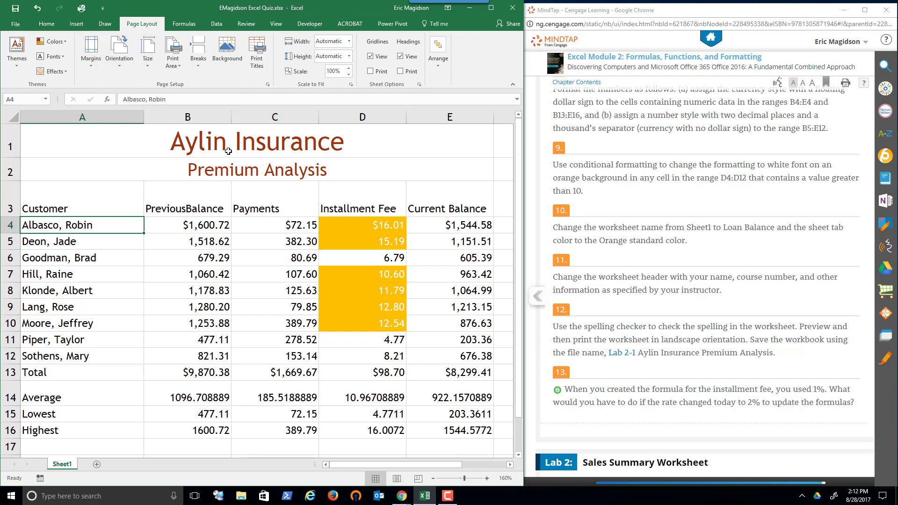
Preview the worksheet for printing and center it on the page both horizontally and vertically in Page Setup
click(14, 26)
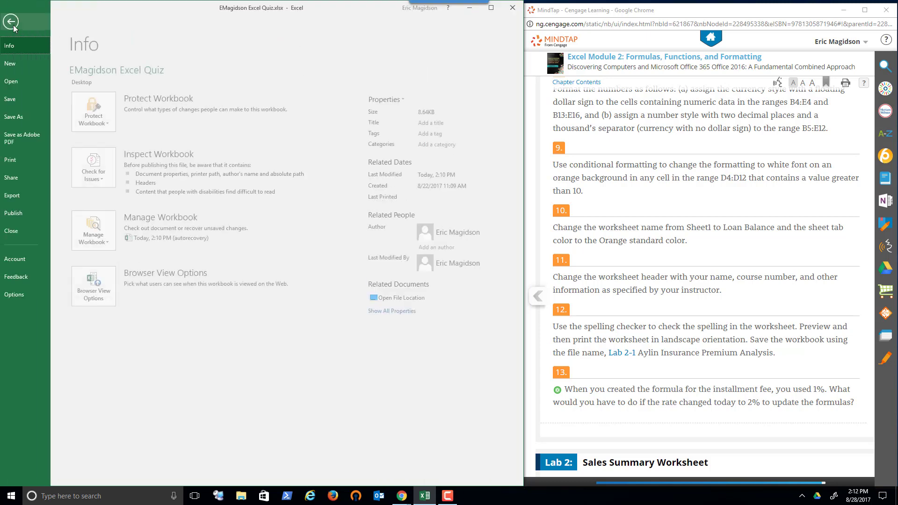
click(26, 160)
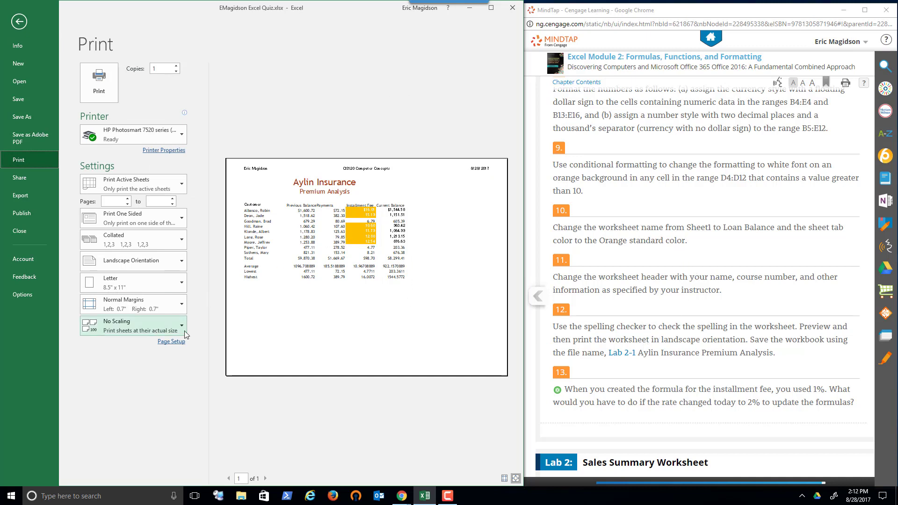
click(172, 342)
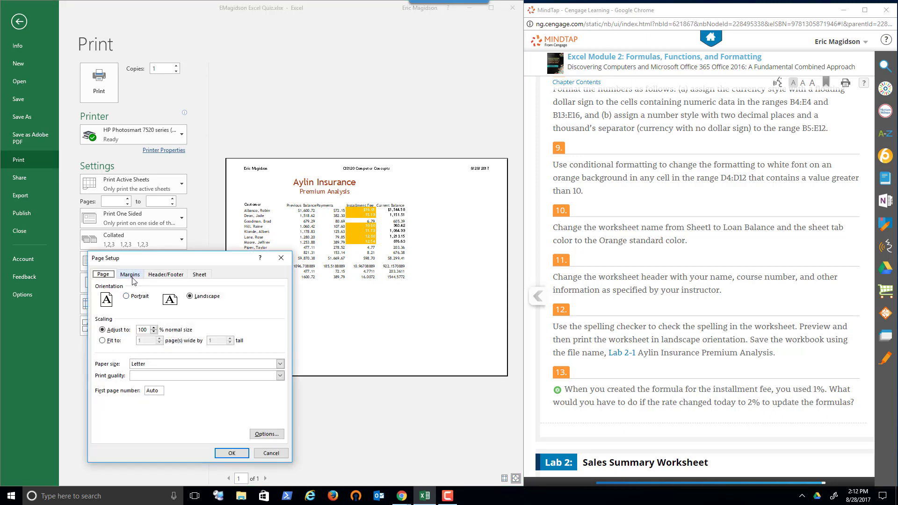
click(206, 277)
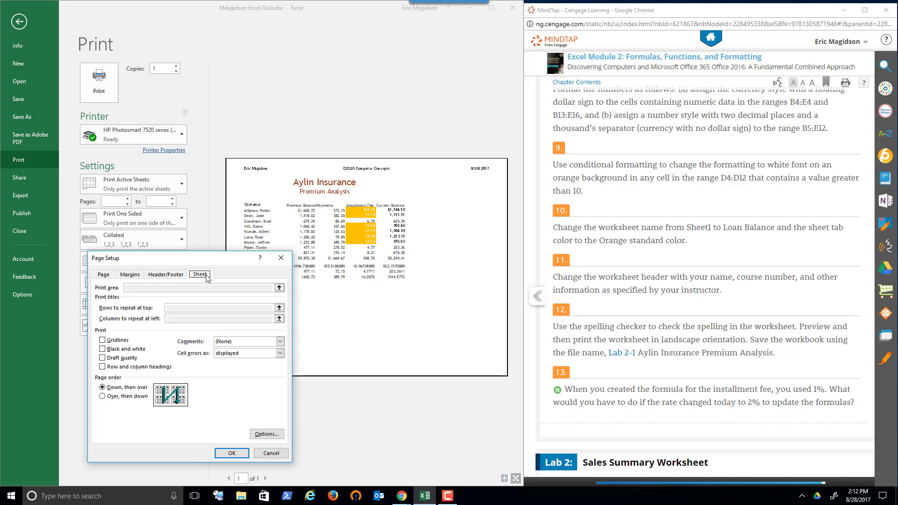
click(132, 274)
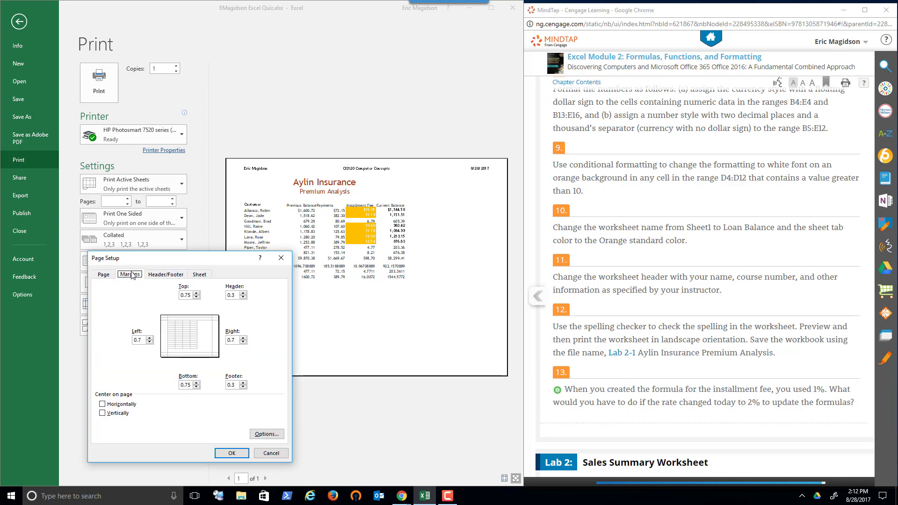
click(102, 404)
click(102, 413)
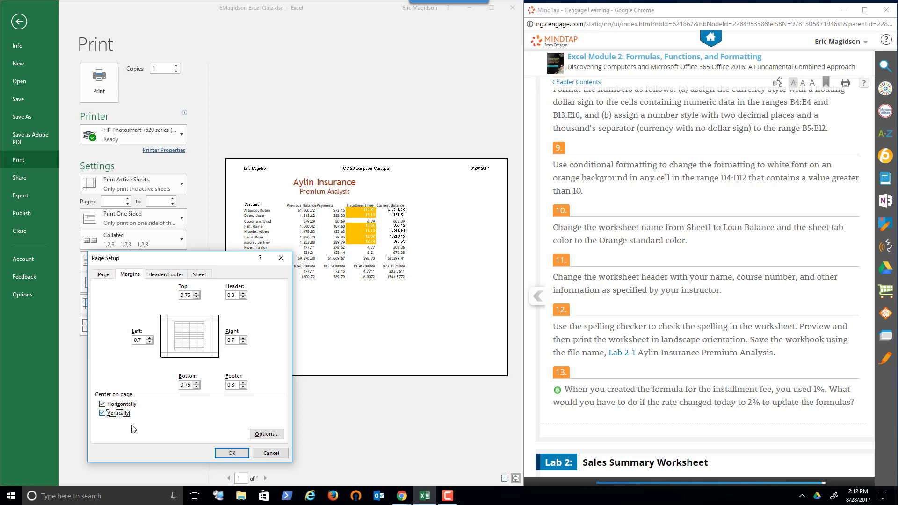
click(232, 453)
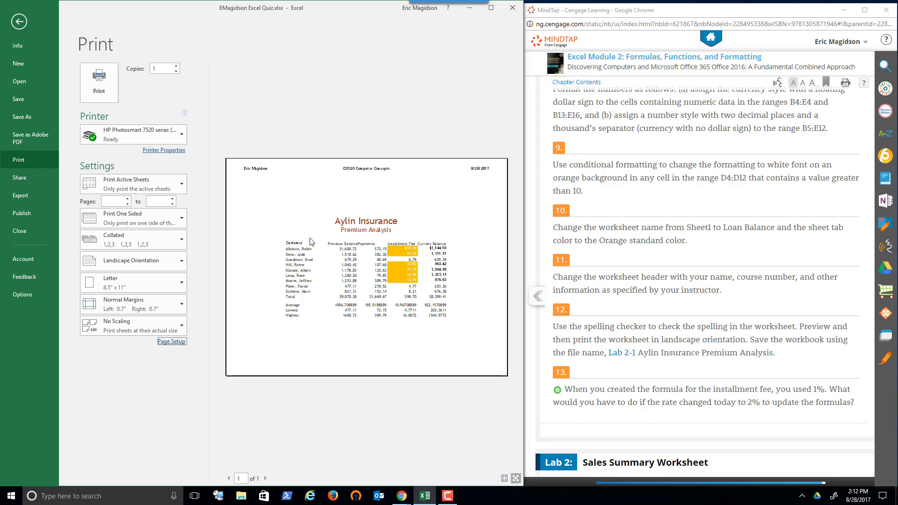
Turn on printing of gridlines in the worksheet's Page Setup
click(171, 342)
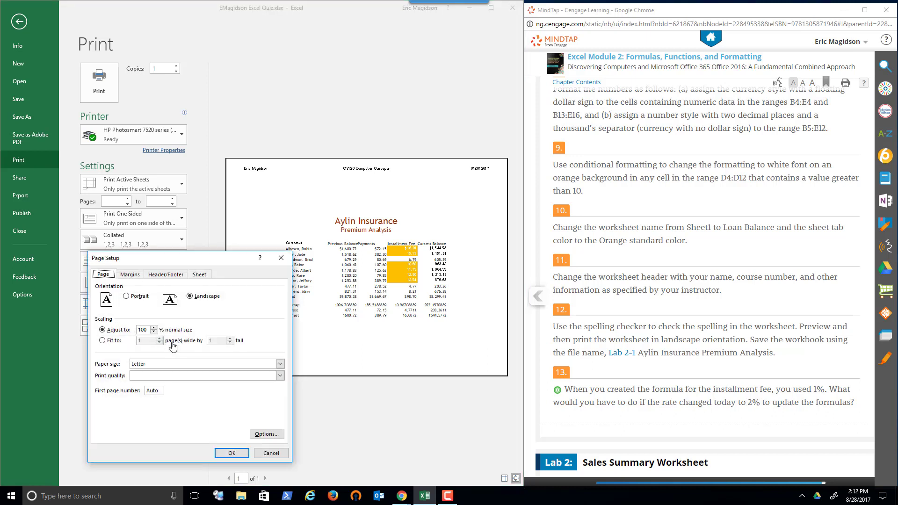
click(130, 276)
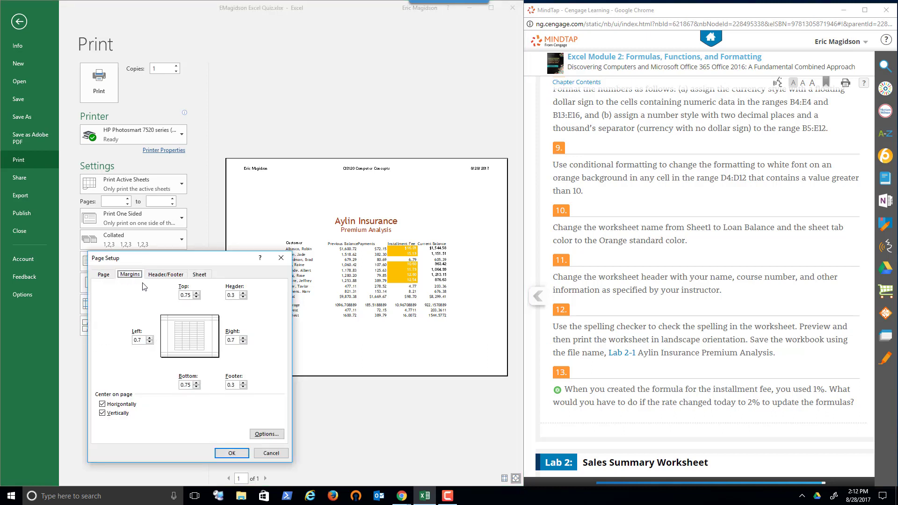
click(200, 275)
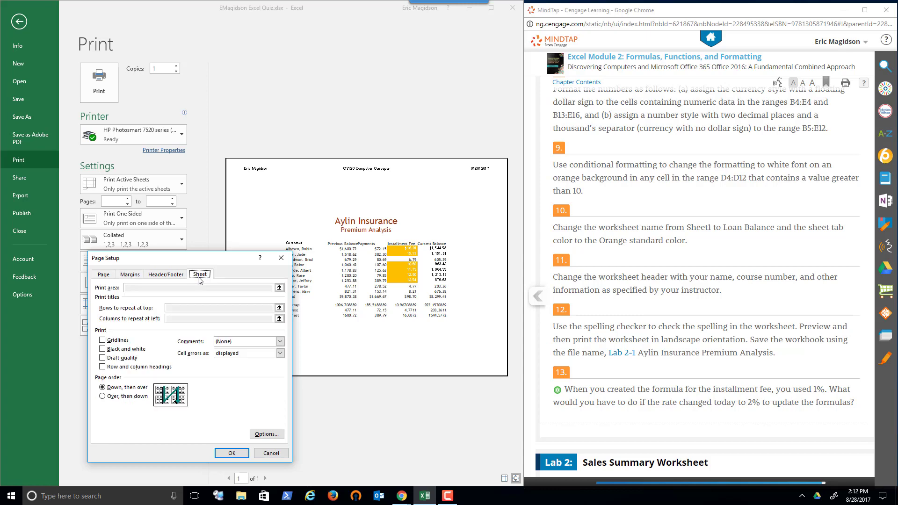
click(106, 341)
click(232, 453)
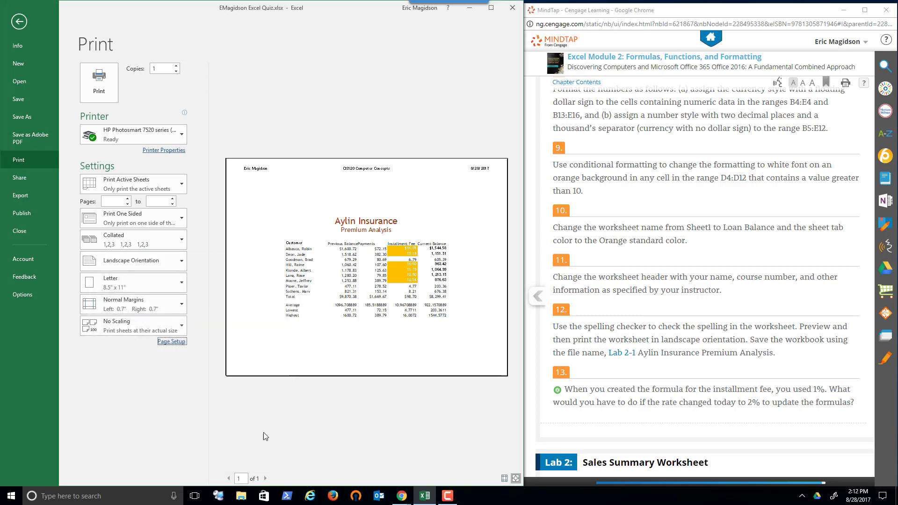